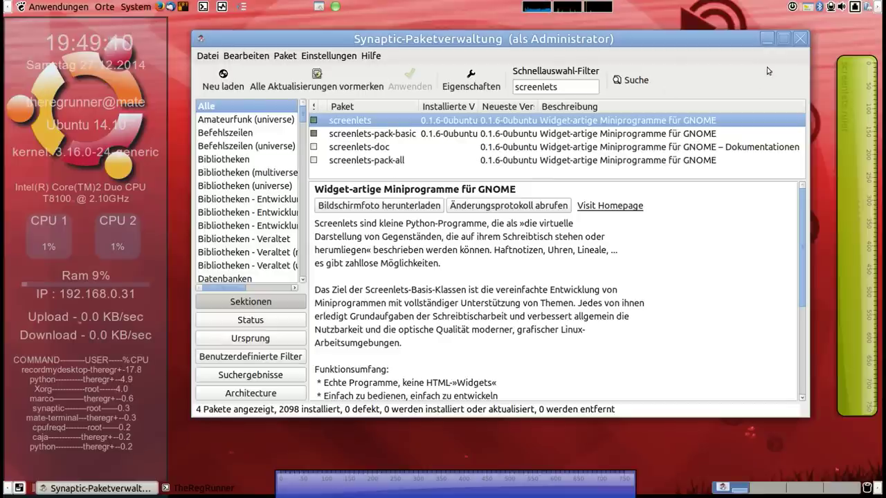
Minimize Synaptic, write the command sudo apt-get install screenlets in a new terminal without running it, and close the terminal
{"action": "left_click", "coordinate": [768, 39]}
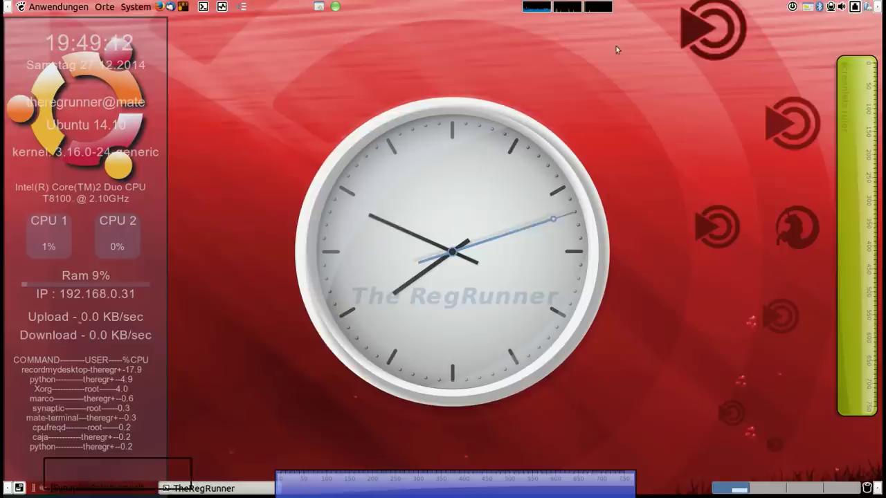
{"action": "left_click", "coordinate": [202, 10]}
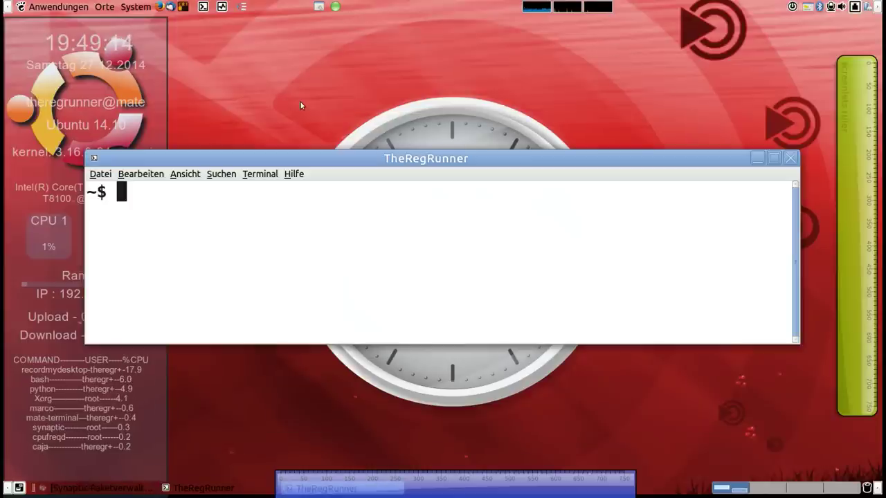
{"action": "type", "text": "su"}
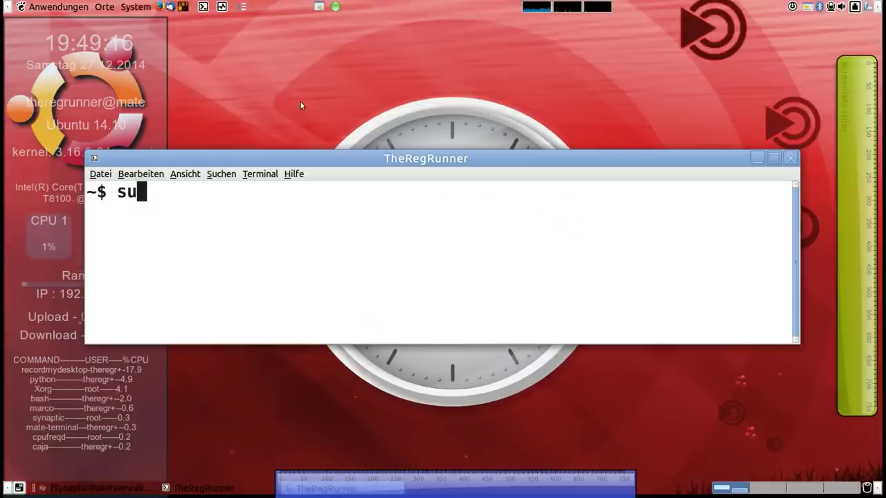
{"action": "type", "text": "do apt-"}
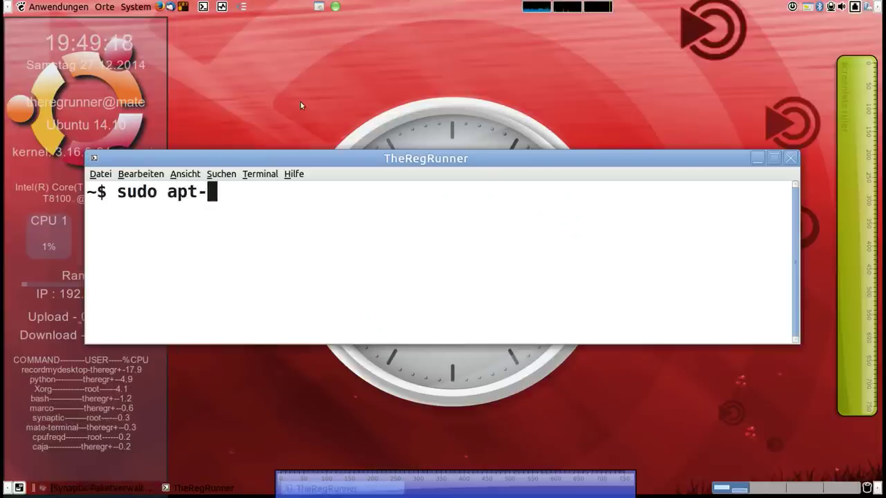
{"action": "type", "text": "get instal"}
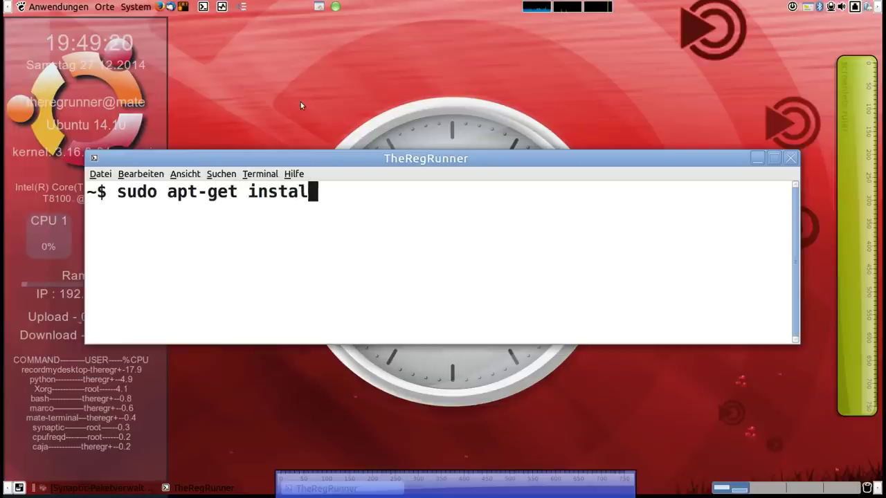
{"action": "type", "text": "l scr"}
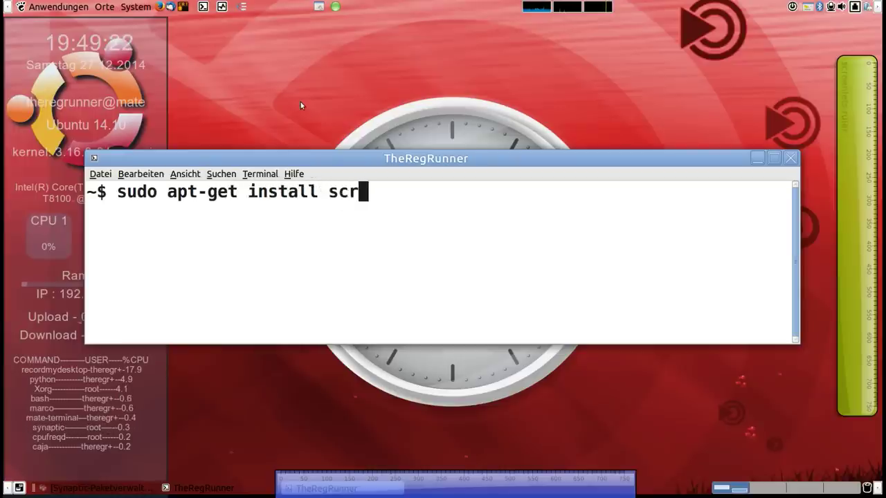
{"action": "type", "text": "eenlets"}
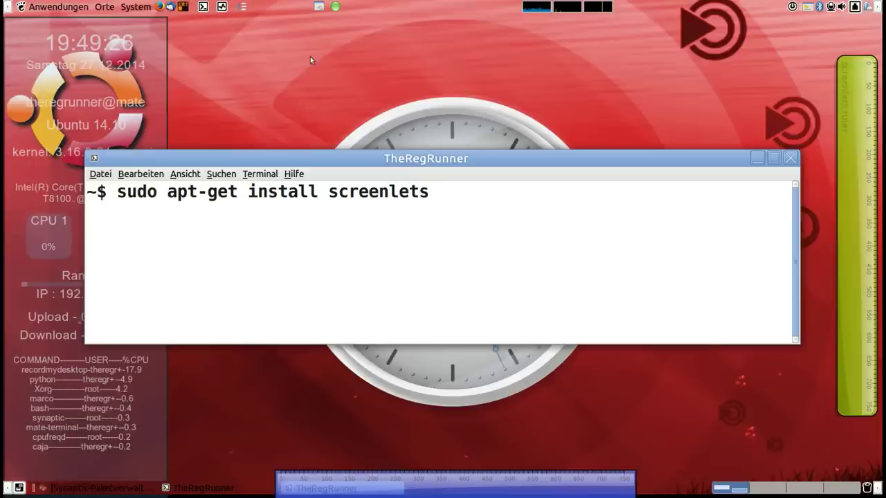
{"action": "left_click", "coordinate": [790, 160]}
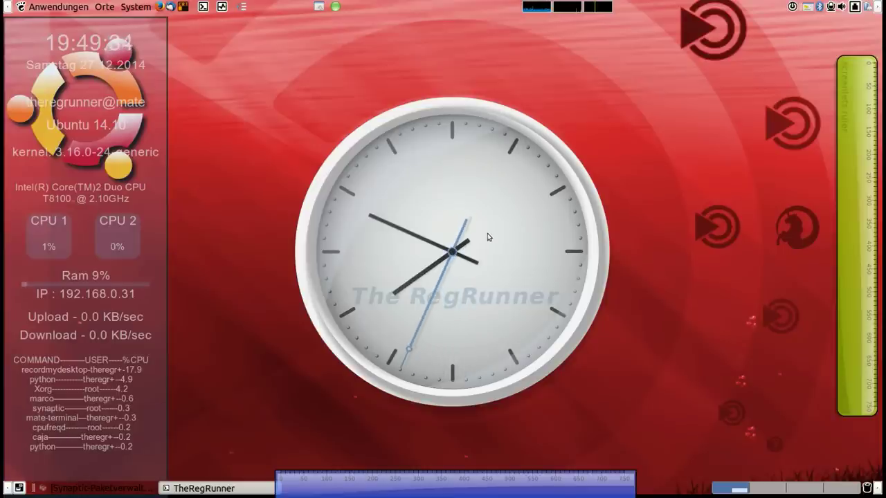
Shift the clock widget and the system monitor widget slightly downward on the desktop
{"action": "mouse_move", "coordinate": [477, 245]}
{"action": "left_mouse_down"}
{"action": "mouse_move", "coordinate": [429, 154]}
{"action": "mouse_move", "coordinate": [537, 275]}
{"action": "mouse_move", "coordinate": [407, 250]}
{"action": "mouse_move", "coordinate": [519, 248]}
{"action": "mouse_move", "coordinate": [460, 238]}
{"action": "mouse_move", "coordinate": [489, 256]}
{"action": "mouse_move", "coordinate": [465, 253]}
{"action": "left_mouse_up"}
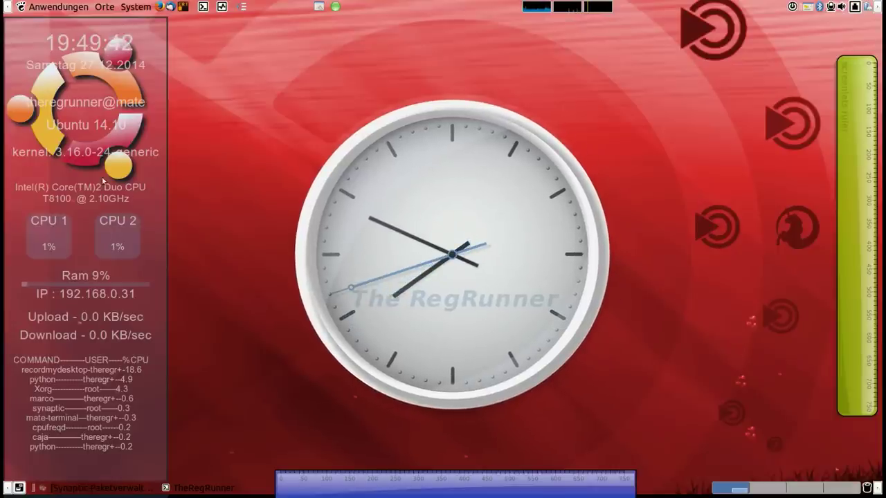
{"action": "mouse_move", "coordinate": [64, 97]}
{"action": "left_mouse_down"}
{"action": "mouse_move", "coordinate": [163, 114]}
{"action": "mouse_move", "coordinate": [166, 107]}
{"action": "mouse_move", "coordinate": [64, 97]}
{"action": "left_mouse_up"}
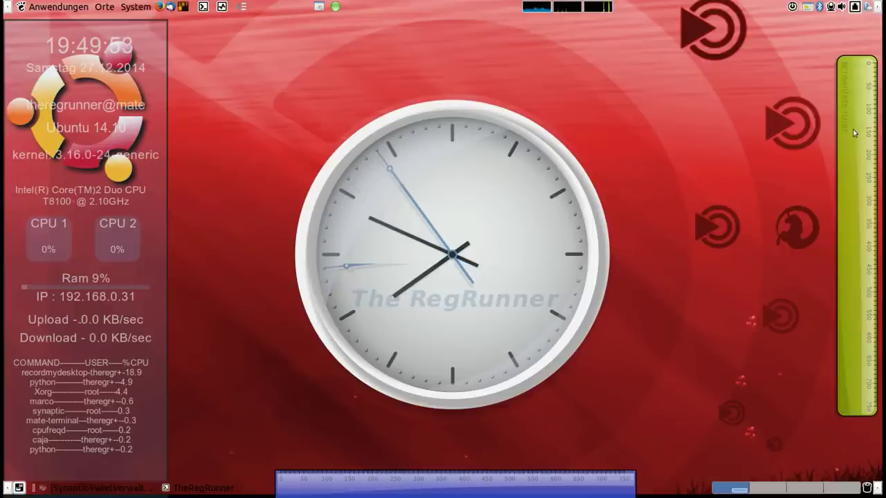
Raise the horizontal blue ruler clear of the bottom taskbar and move the vertical green ruler slightly upward along the desktop's edge
{"action": "left_click_drag", "start_coordinate": [854, 132], "coordinate": [822, 132]}
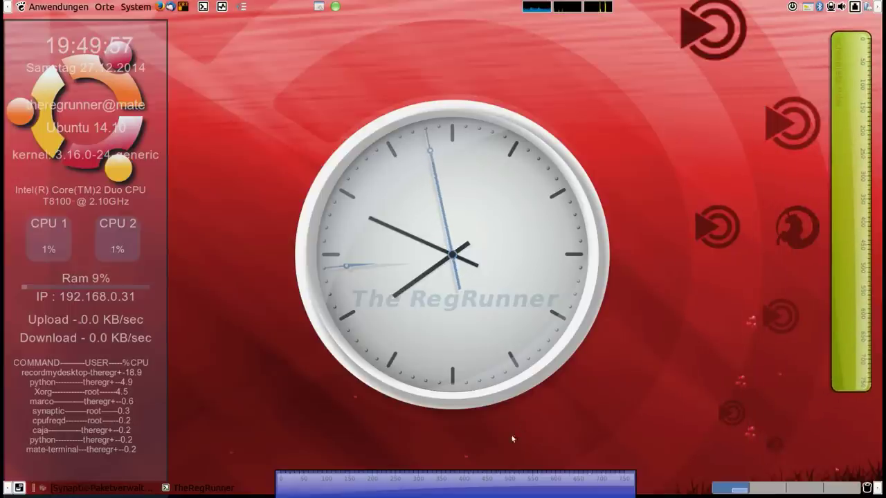
{"action": "left_click_drag", "start_coordinate": [515, 489], "coordinate": [510, 455]}
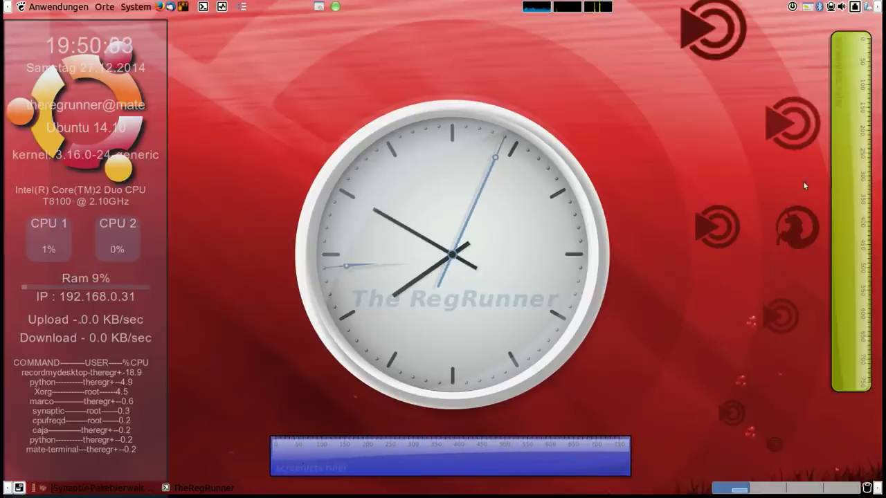
{"action": "mouse_move", "coordinate": [853, 156]}
{"action": "left_mouse_down"}
{"action": "mouse_move", "coordinate": [854, 180]}
{"action": "mouse_move", "coordinate": [857, 168]}
{"action": "left_mouse_up"}
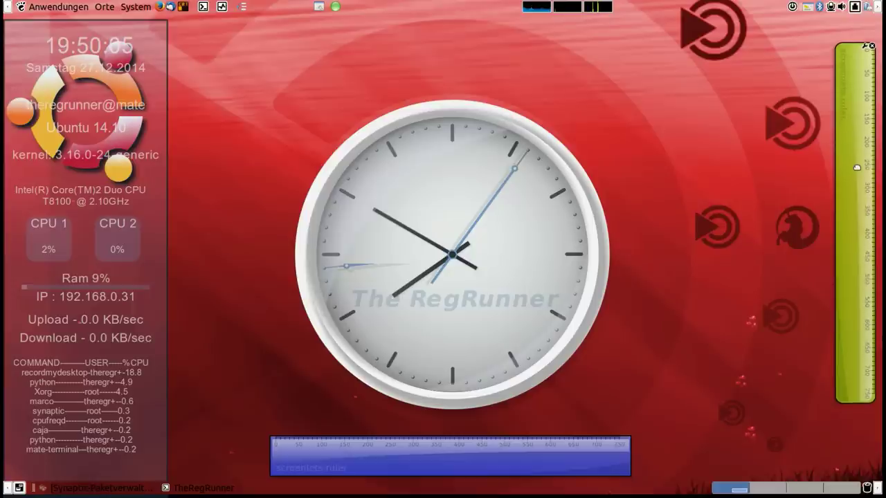
Open the Screenlets manager, filter it to Laufende Screenlets, and select Clock to view its start and autostart options
{"action": "left_click", "coordinate": [808, 8]}
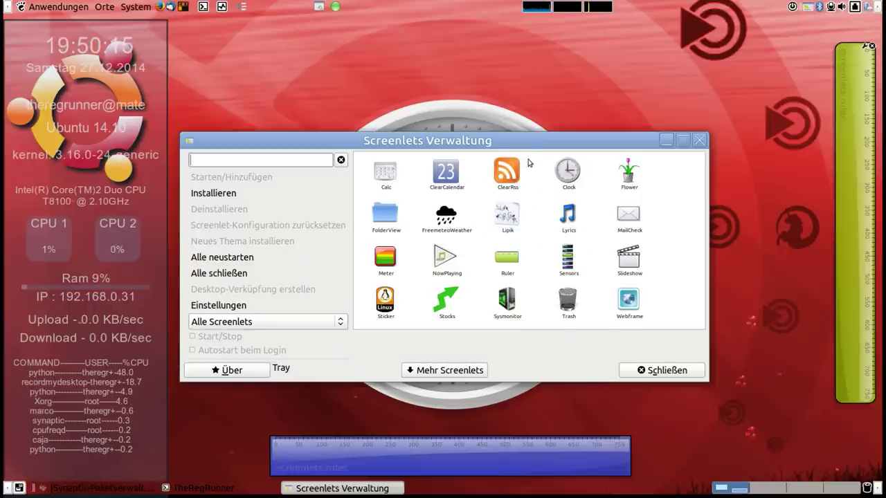
{"action": "left_click_drag", "start_coordinate": [525, 146], "coordinate": [540, 105]}
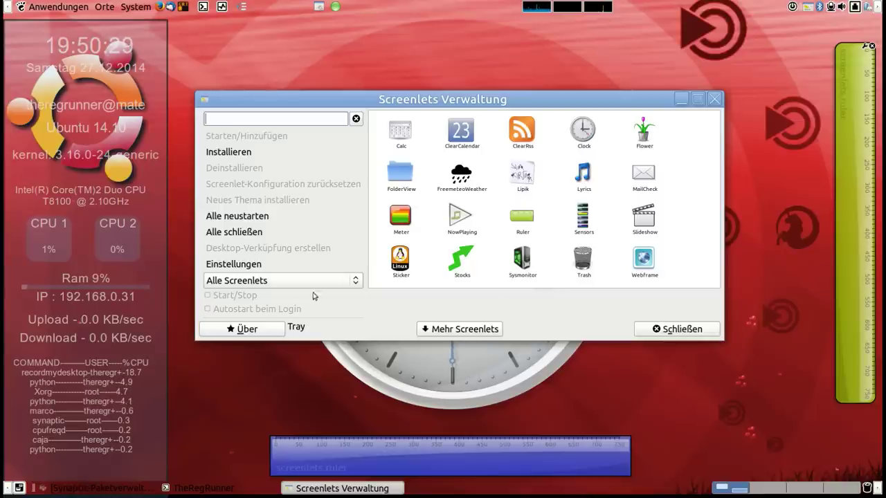
{"action": "left_click", "coordinate": [357, 283]}
{"action": "left_click", "coordinate": [320, 297]}
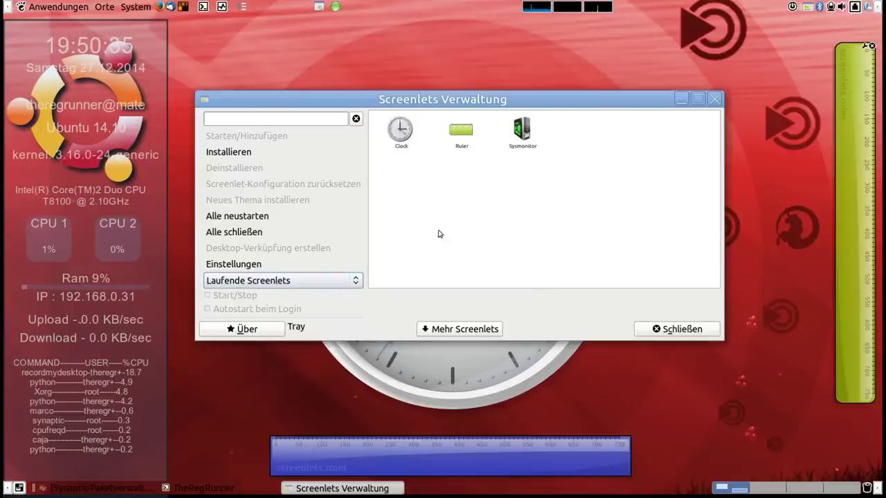
{"action": "left_click", "coordinate": [402, 134]}
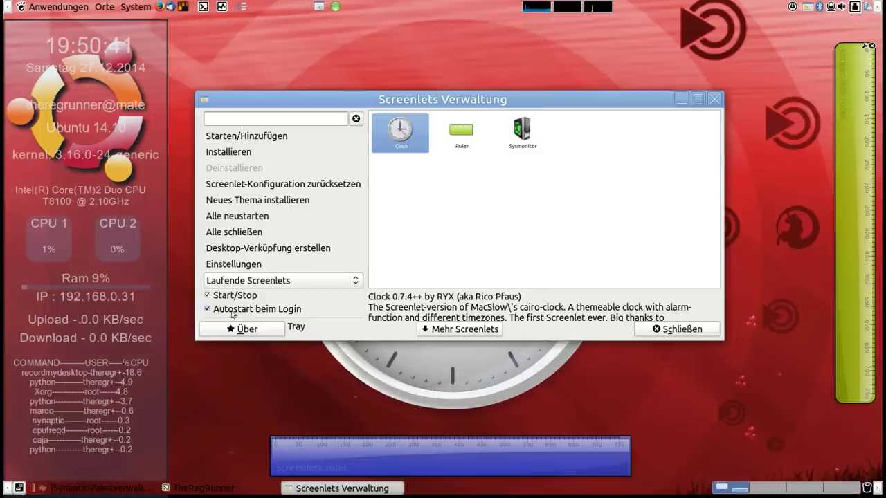
View the commands offered by the Screenlets tray icon and close the Screenlets manager
{"action": "left_click", "coordinate": [811, 10]}
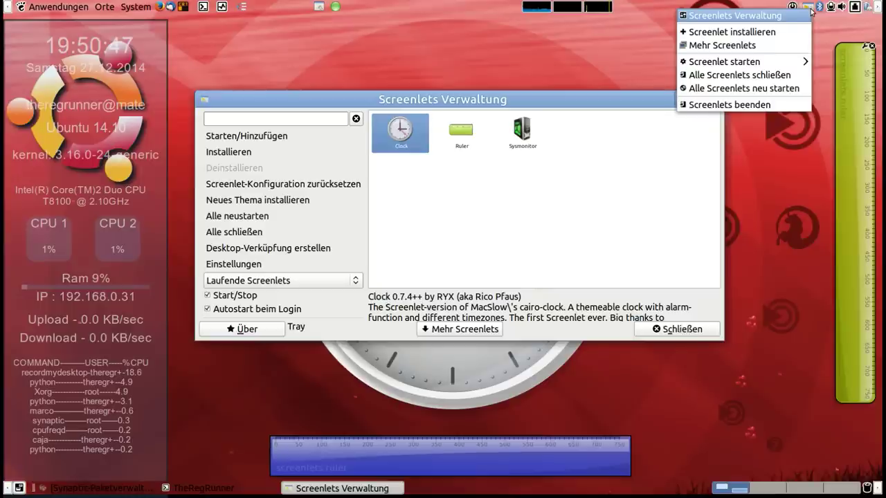
{"action": "left_click", "coordinate": [810, 10]}
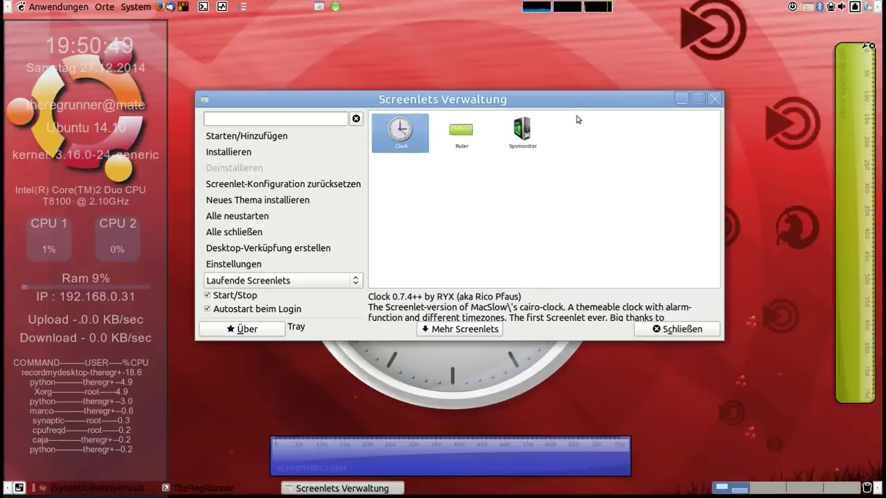
{"action": "left_click_drag", "start_coordinate": [579, 104], "coordinate": [592, 100]}
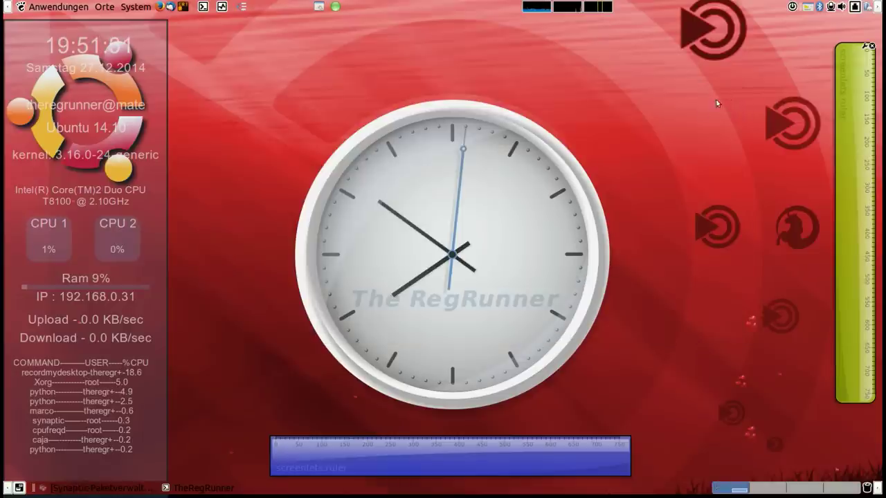
{"action": "left_click", "coordinate": [727, 96]}
Review the clock widget's customization options, including its Fenster settings, without changing any
{"action": "right_click", "coordinate": [478, 139]}
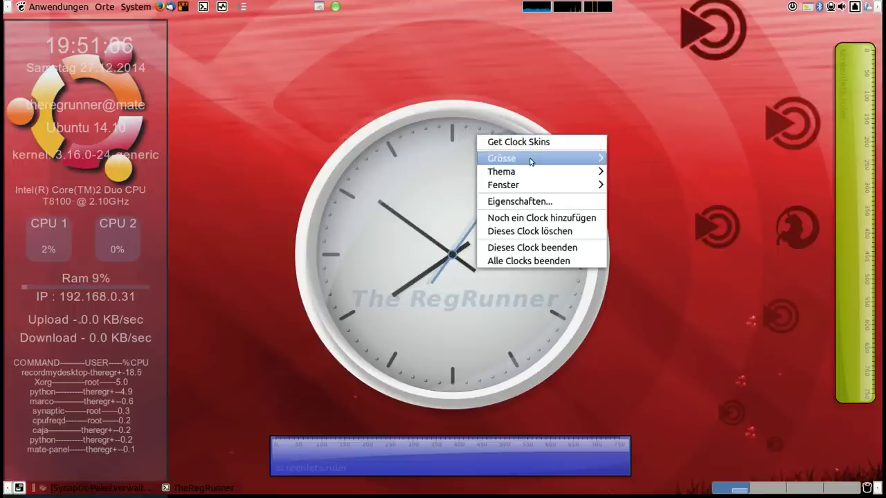
{"action": "mouse_move", "coordinate": [531, 161]}
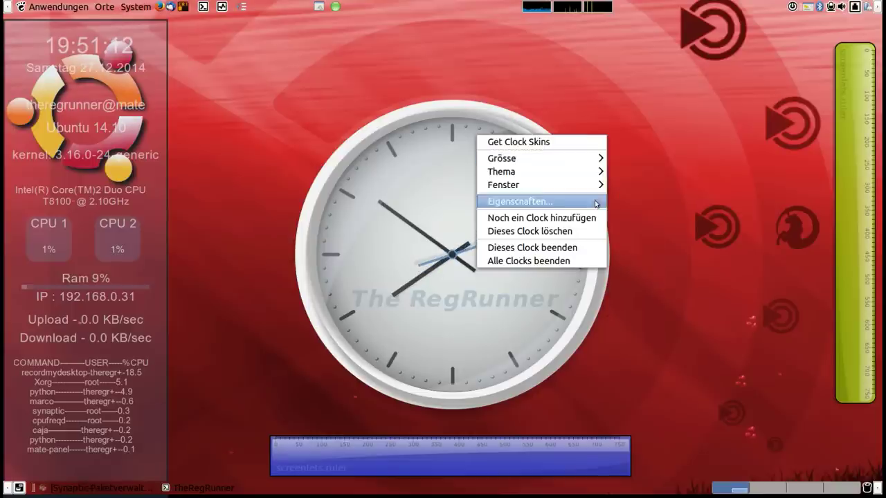
{"action": "mouse_move", "coordinate": [583, 178]}
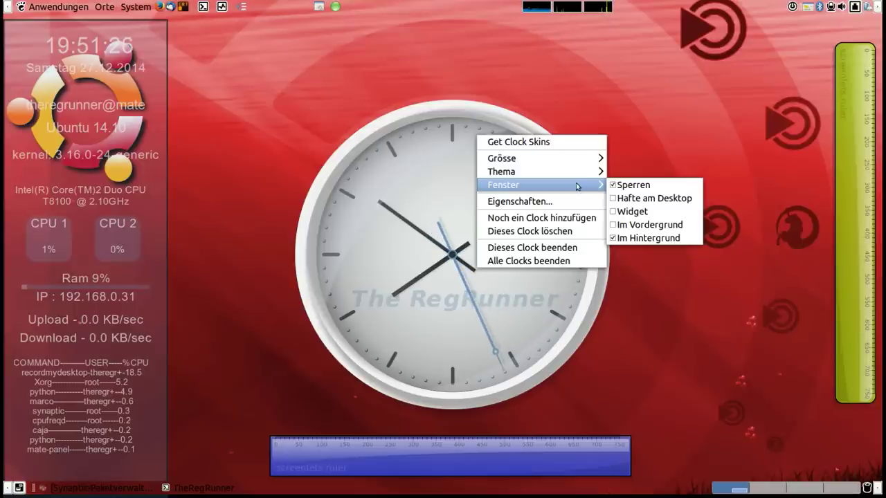
{"action": "left_click", "coordinate": [59, 48]}
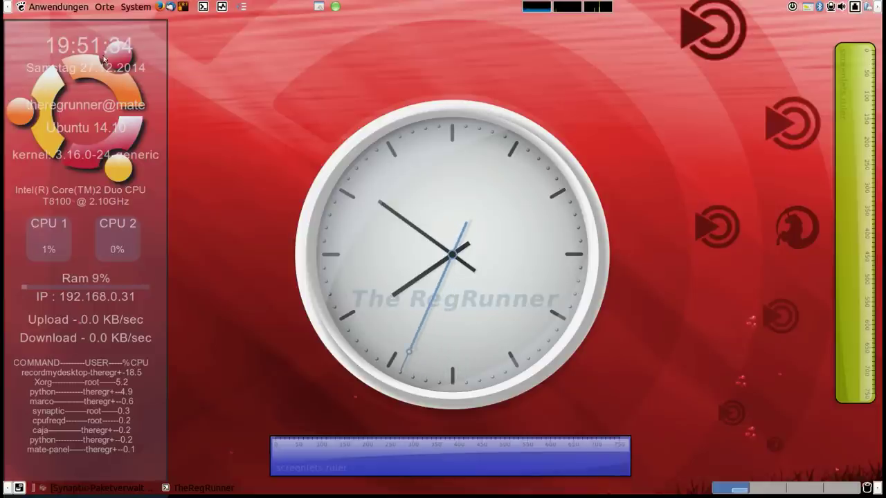
Nudge the system monitor widget slightly upward and view its available Grösse percentages
{"action": "mouse_move", "coordinate": [49, 46]}
{"action": "left_mouse_down"}
{"action": "mouse_move", "coordinate": [87, 52]}
{"action": "mouse_move", "coordinate": [50, 41]}
{"action": "left_mouse_up"}
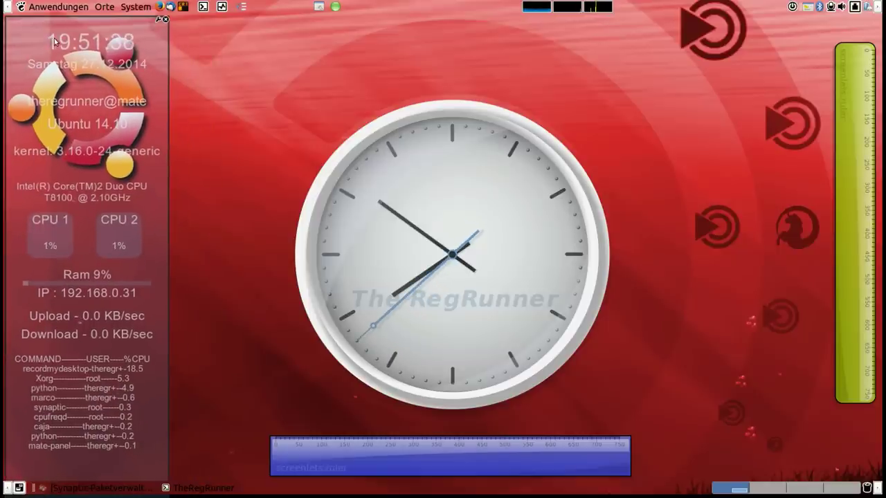
{"action": "right_click", "coordinate": [55, 42]}
{"action": "mouse_move", "coordinate": [55, 43]}
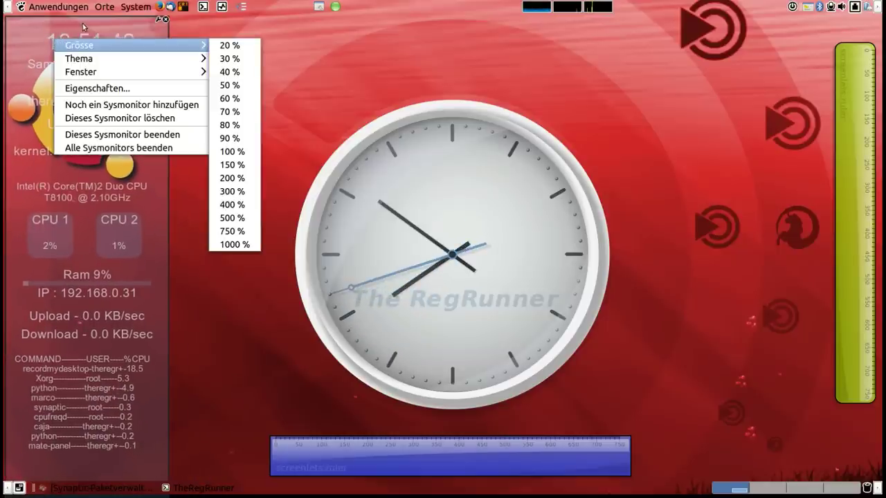
{"action": "left_click", "coordinate": [142, 34]}
{"action": "right_click", "coordinate": [153, 52]}
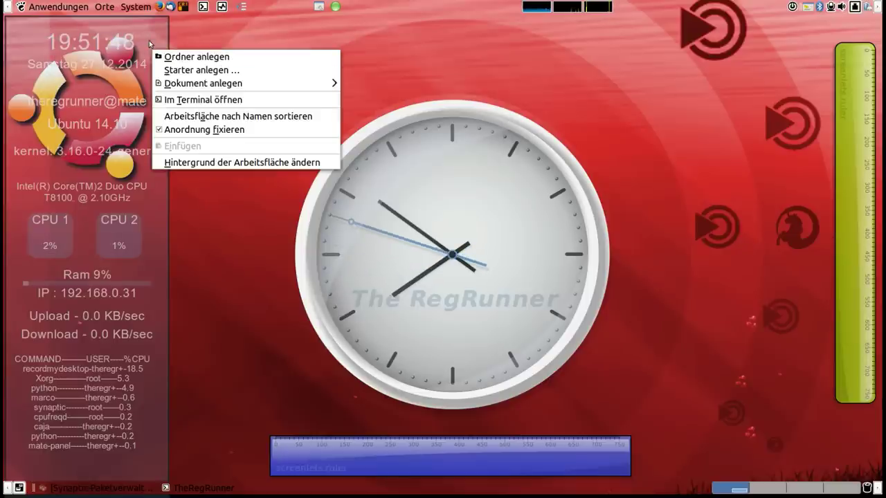
{"action": "left_click", "coordinate": [291, 29]}
{"action": "right_click", "coordinate": [284, 32]}
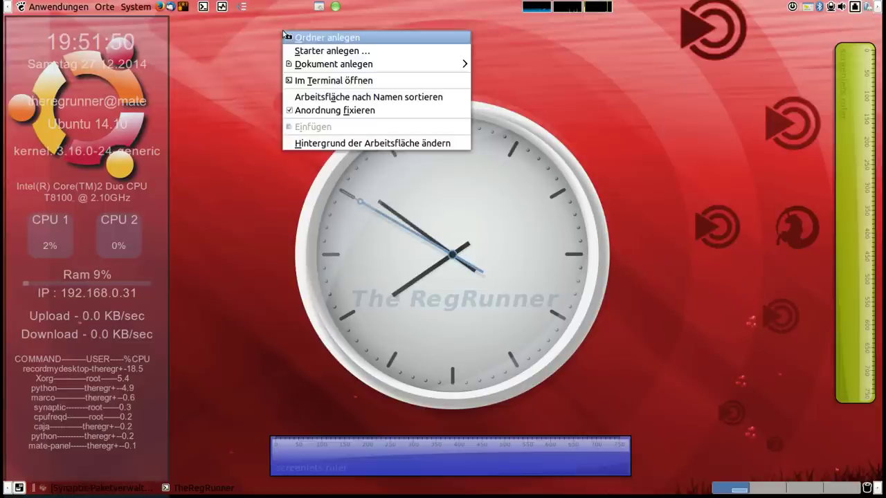
{"action": "left_click", "coordinate": [271, 34]}
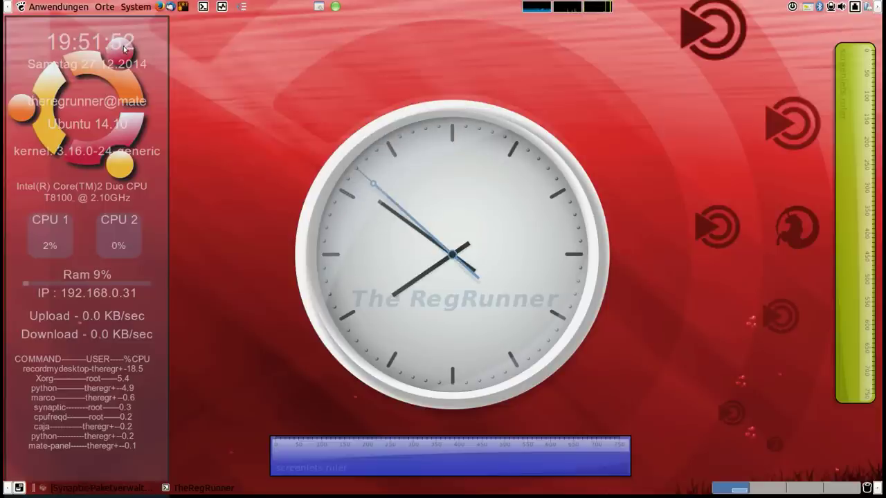
Shift the green ruler slightly inward and, after viewing the blue ruler's Thema and Fenster options, open the blue ruler's properties
{"action": "left_click_drag", "start_coordinate": [864, 92], "coordinate": [845, 71]}
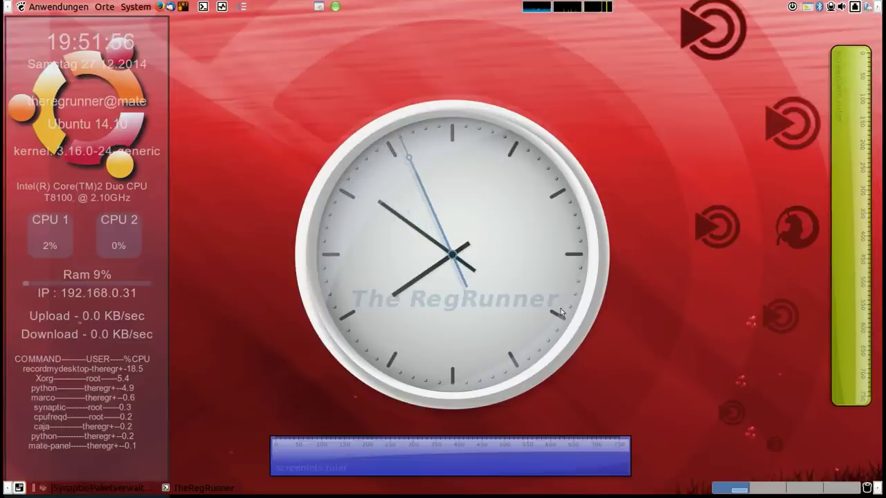
{"action": "right_click", "coordinate": [390, 454]}
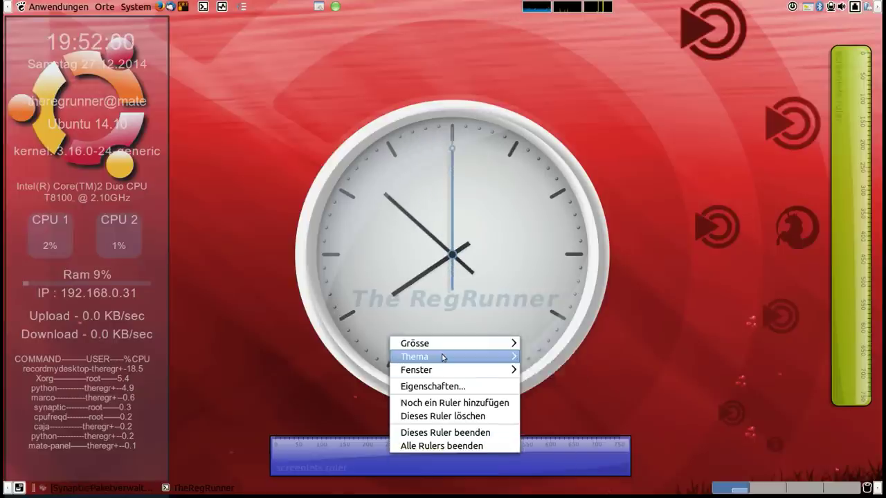
{"action": "mouse_move", "coordinate": [444, 358]}
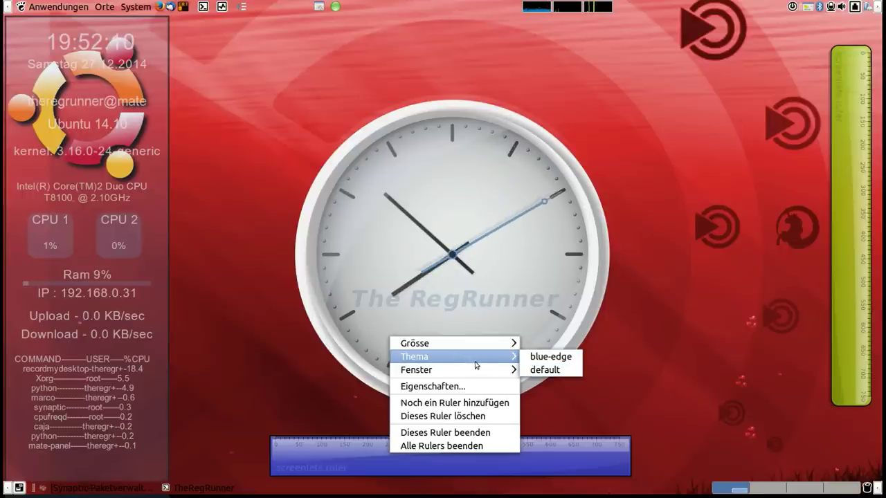
{"action": "mouse_move", "coordinate": [470, 369]}
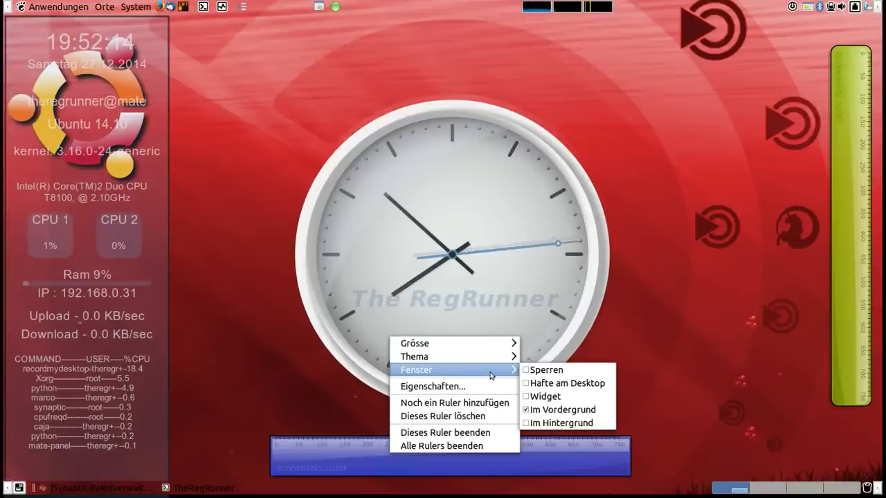
{"action": "left_click", "coordinate": [476, 388]}
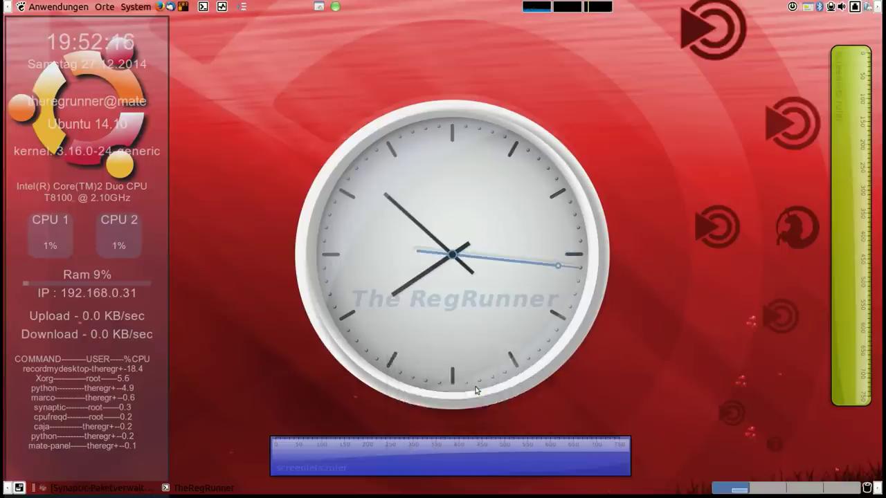
{"action": "mouse_move", "coordinate": [514, 84]}
{"action": "left_mouse_down"}
{"action": "mouse_move", "coordinate": [523, 92]}
{"action": "mouse_move", "coordinate": [519, 79]}
{"action": "left_mouse_up"}
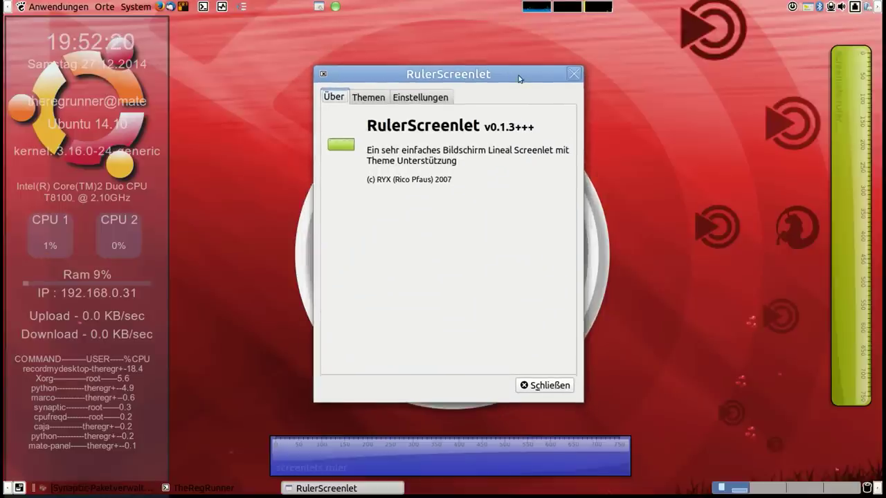
Review the blue ruler's themes, basic Screenlet settings and Vertikales Lineal option, then close its properties
{"action": "left_click", "coordinate": [369, 98]}
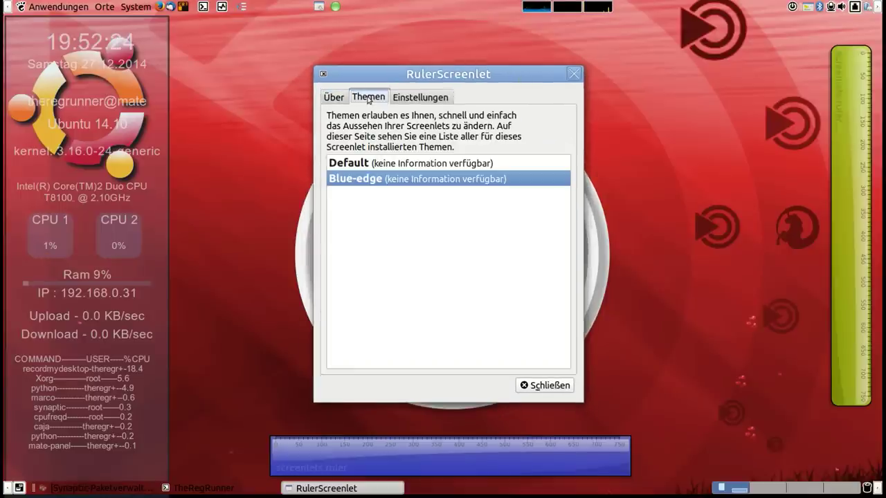
{"action": "left_click", "coordinate": [456, 464]}
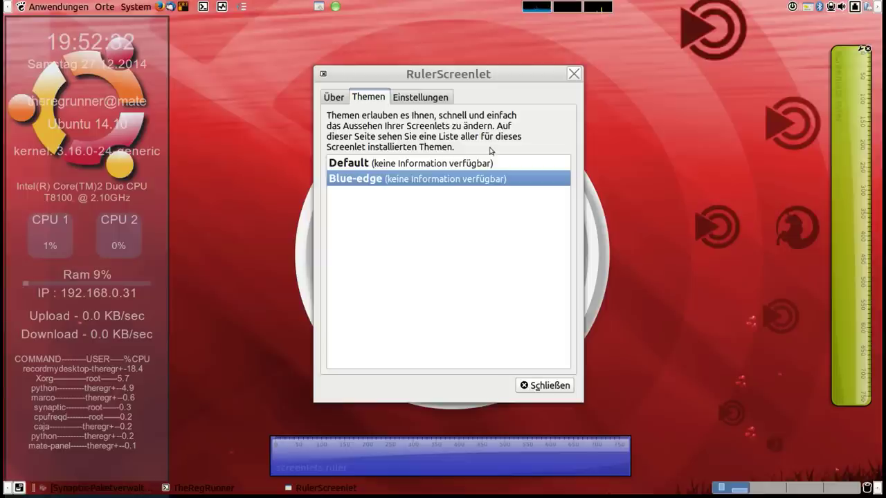
{"action": "left_click", "coordinate": [411, 99]}
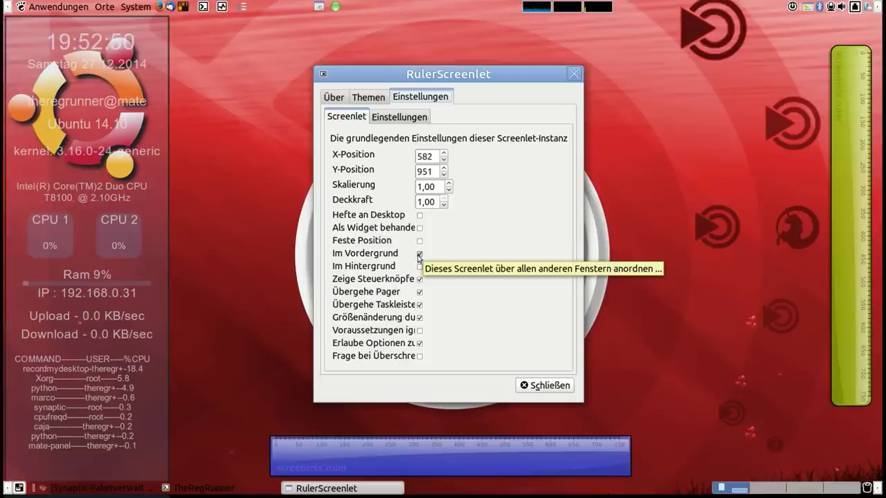
{"action": "left_click", "coordinate": [413, 115]}
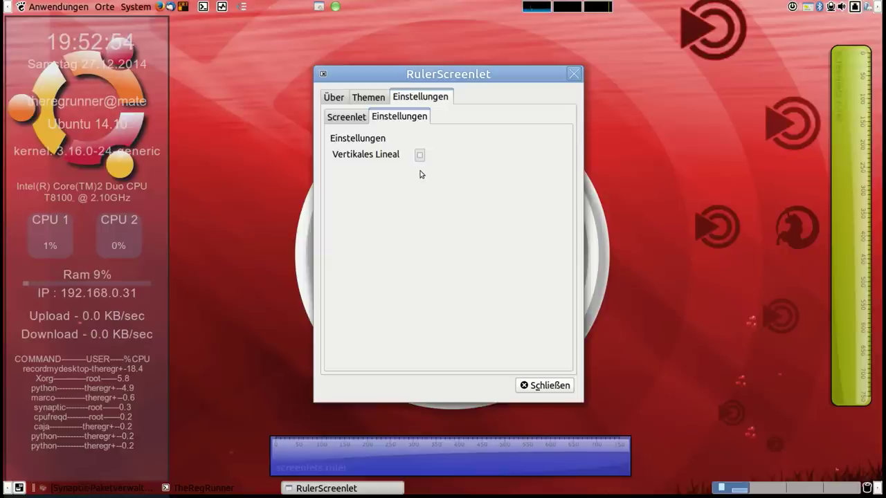
{"action": "left_click", "coordinate": [555, 385]}
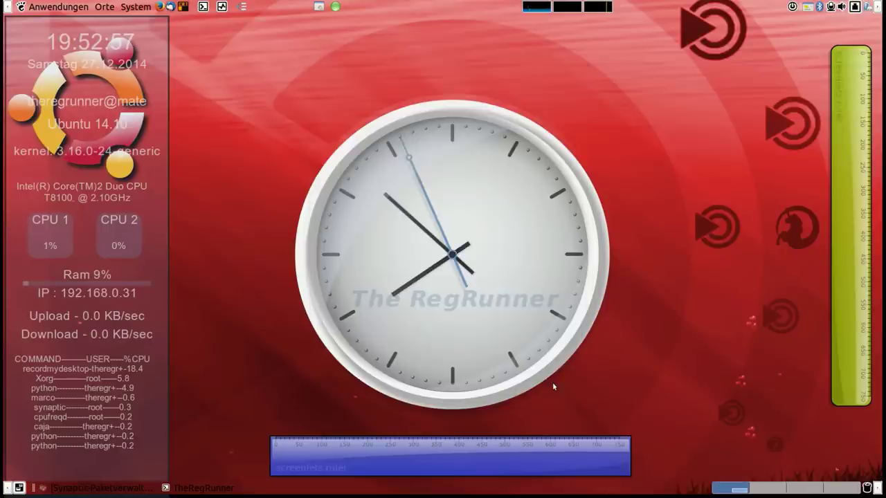
Open the green ruler's properties, review its themes, basic Screenlet settings and Vertikales Lineal option, and close them
{"action": "right_click", "coordinate": [841, 124]}
{"action": "mouse_move", "coordinate": [840, 128]}
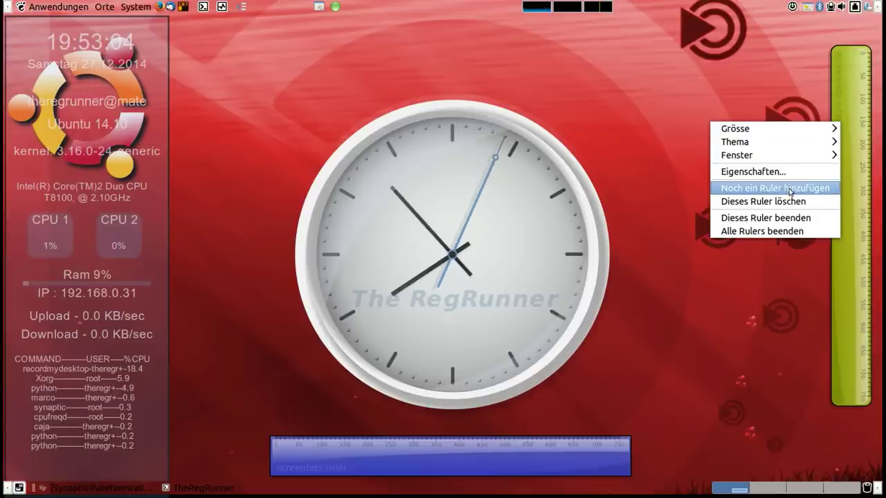
{"action": "left_click", "coordinate": [785, 172]}
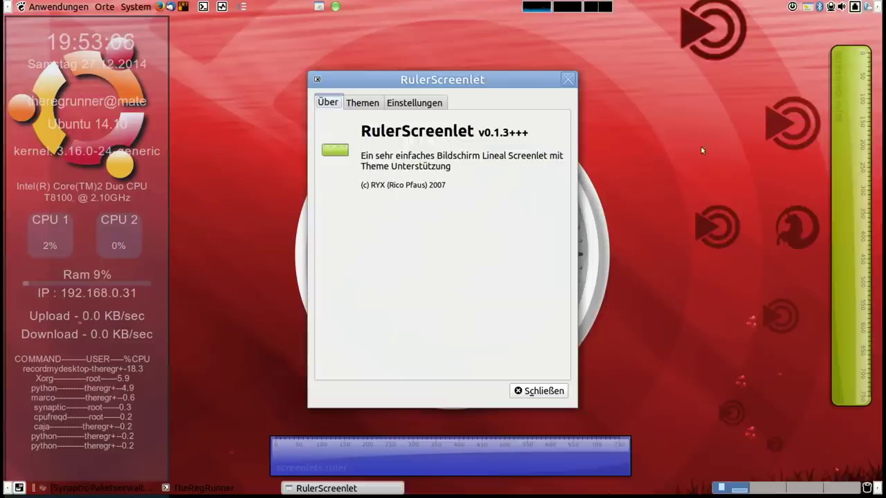
{"action": "left_click", "coordinate": [378, 107]}
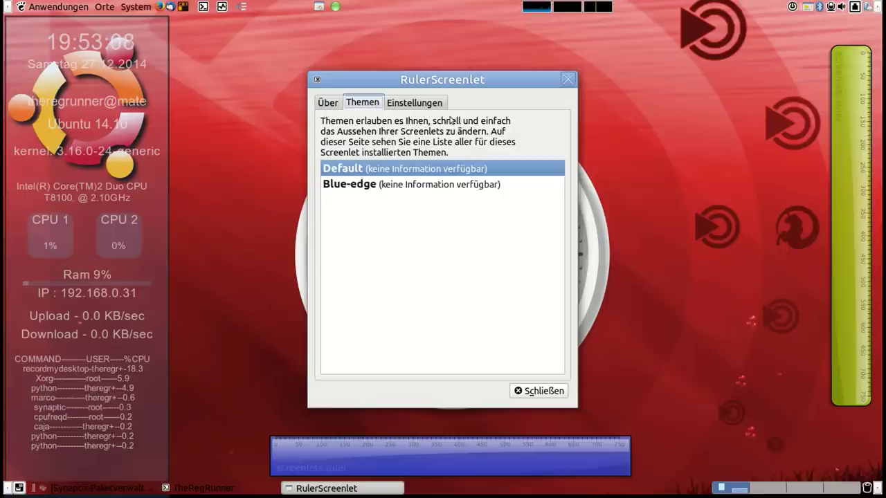
{"action": "left_click", "coordinate": [425, 106]}
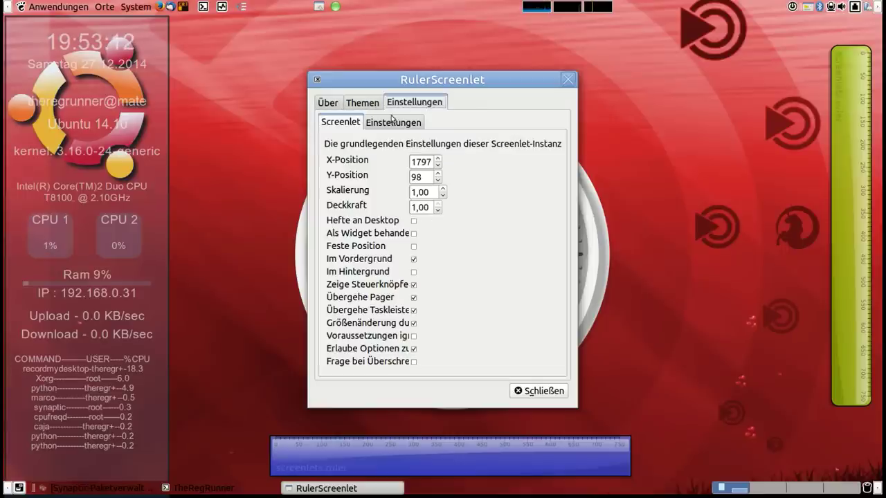
{"action": "left_click", "coordinate": [395, 122]}
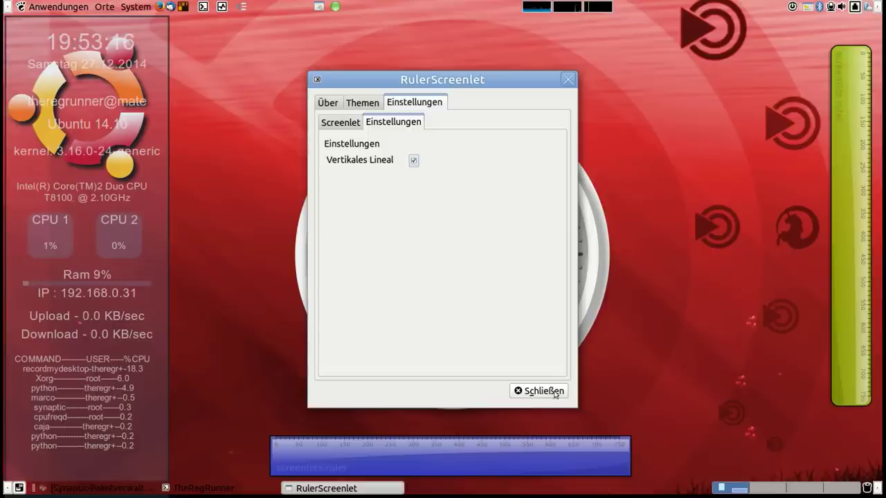
{"action": "left_click", "coordinate": [344, 121]}
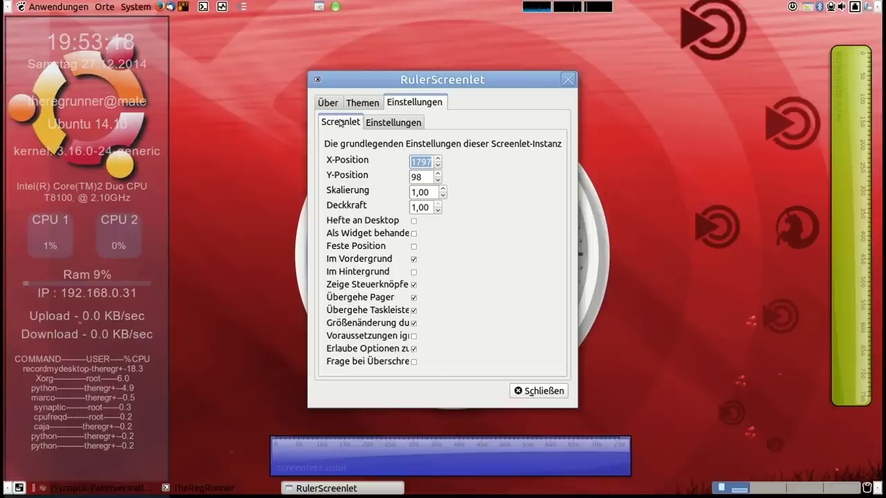
{"action": "left_click", "coordinate": [539, 391]}
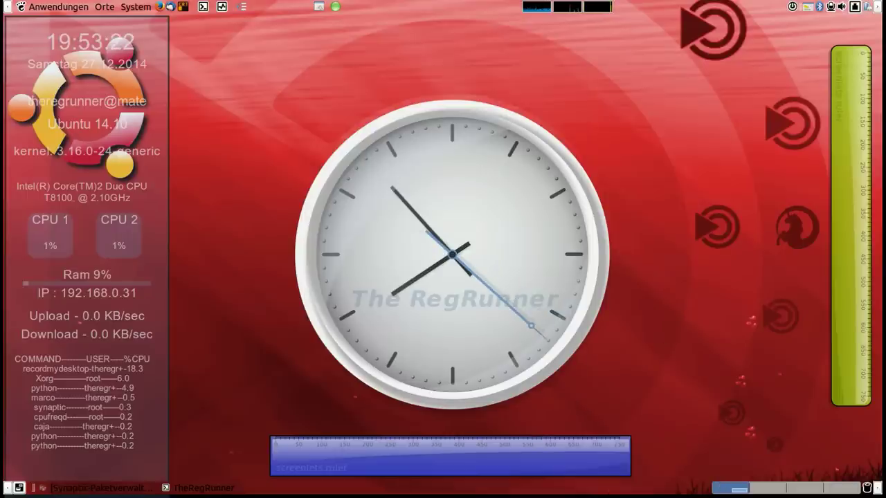
Lay the blue ruler across the clock's centre, return it below the clock, and shift the green ruler slightly down
{"action": "left_click_drag", "start_coordinate": [458, 464], "coordinate": [477, 286]}
{"action": "mouse_move", "coordinate": [588, 291]}
{"action": "left_mouse_down"}
{"action": "mouse_move", "coordinate": [571, 306]}
{"action": "mouse_move", "coordinate": [583, 282]}
{"action": "left_mouse_up"}
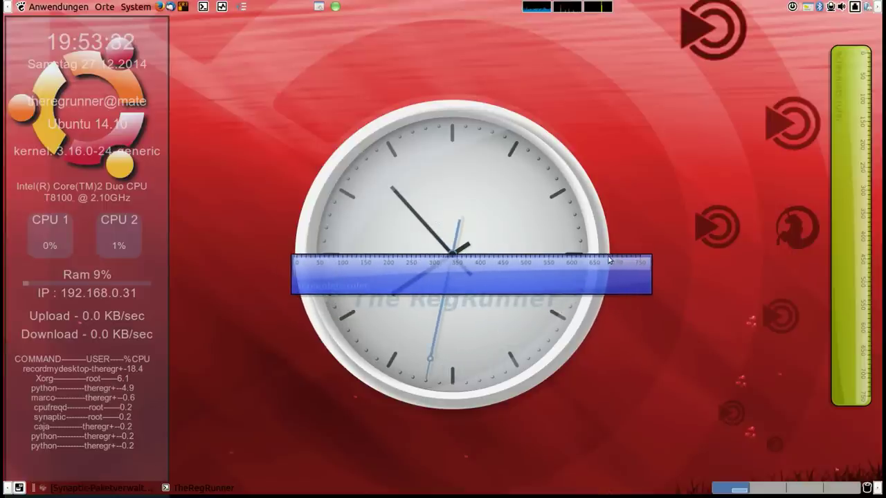
{"action": "left_click_drag", "start_coordinate": [606, 270], "coordinate": [572, 438]}
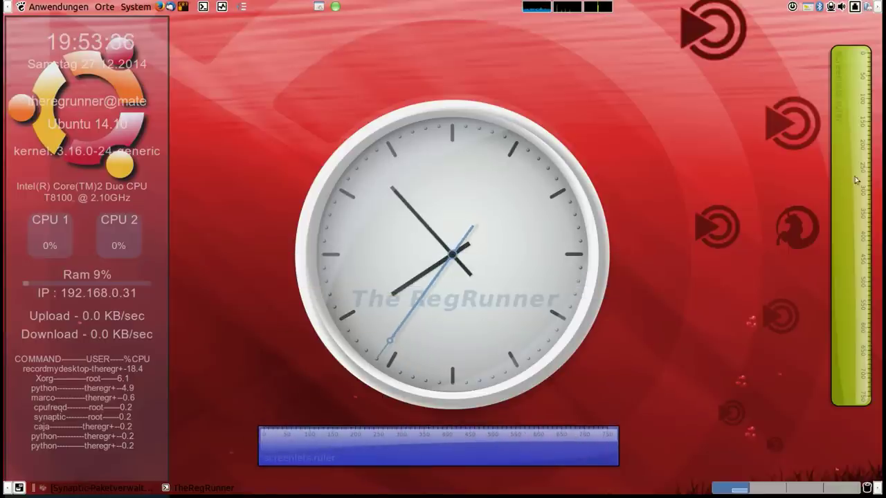
{"action": "mouse_move", "coordinate": [861, 167]}
{"action": "left_mouse_down"}
{"action": "mouse_move", "coordinate": [591, 285]}
{"action": "mouse_move", "coordinate": [445, 235]}
{"action": "mouse_move", "coordinate": [435, 215]}
{"action": "mouse_move", "coordinate": [840, 202]}
{"action": "mouse_move", "coordinate": [856, 184]}
{"action": "left_mouse_up"}
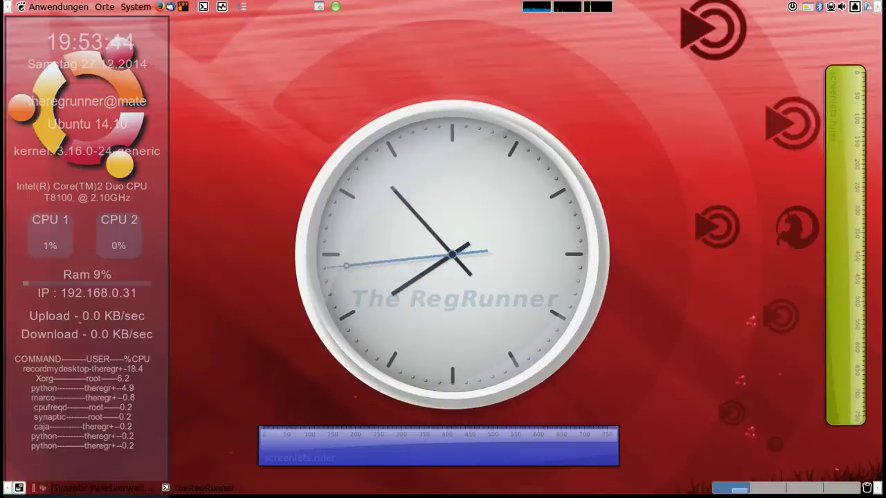
Open the desktop picture Unbenannt.png in the image viewer
{"action": "left_click_drag", "start_coordinate": [651, 109], "coordinate": [657, 109]}
{"action": "left_click", "coordinate": [742, 169]}
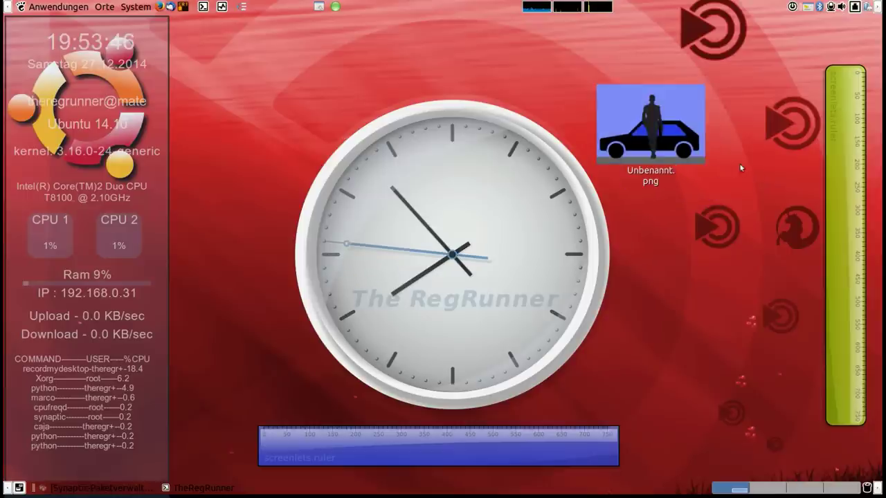
{"action": "left_click", "coordinate": [671, 127]}
{"action": "left_click", "coordinate": [735, 167]}
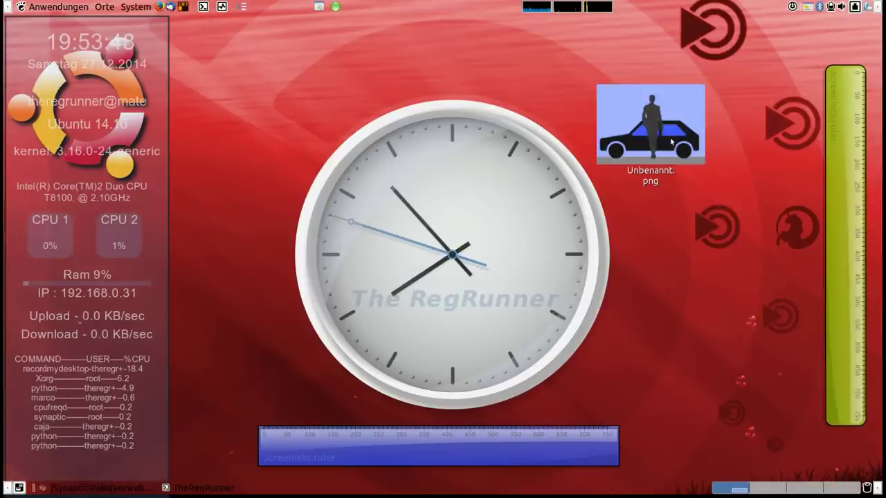
{"action": "left_click", "coordinate": [662, 122]}
{"action": "double_click", "coordinate": [663, 123]}
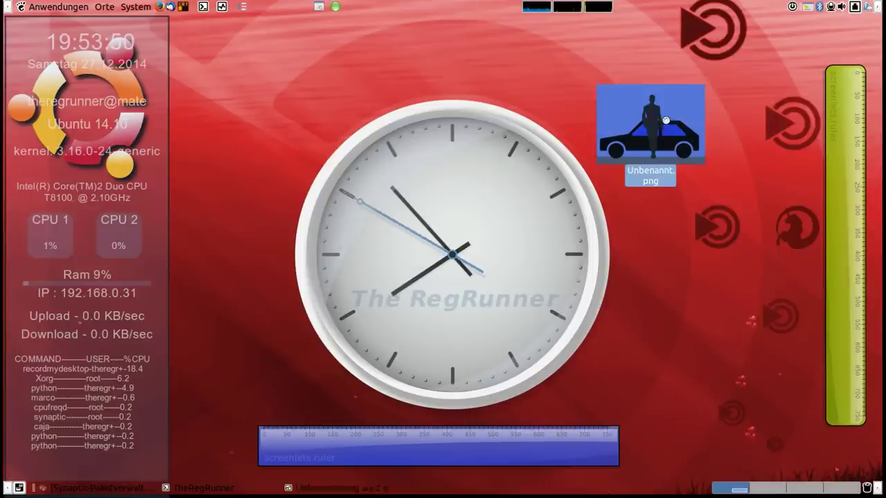
Move the Unbenannt.png window up over the clock and enlarge it so it surrounds the whole picture
{"action": "left_click_drag", "start_coordinate": [539, 115], "coordinate": [518, 40]}
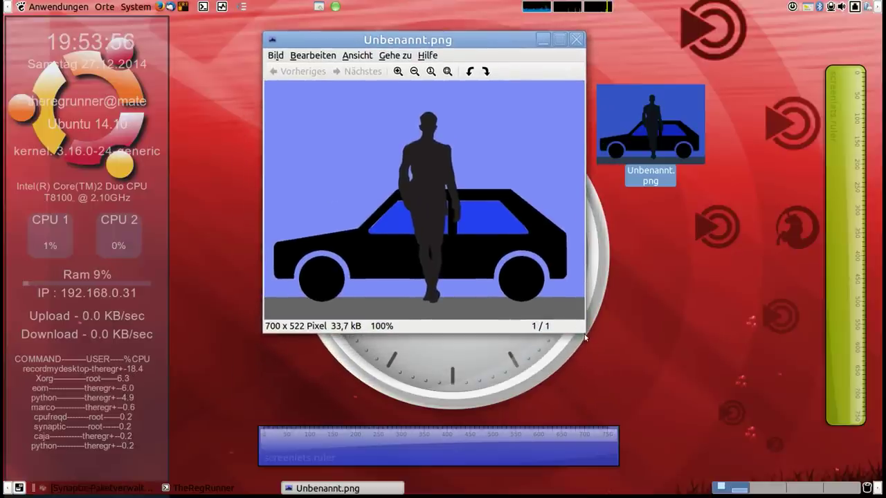
{"action": "left_click_drag", "start_coordinate": [585, 337], "coordinate": [688, 403]}
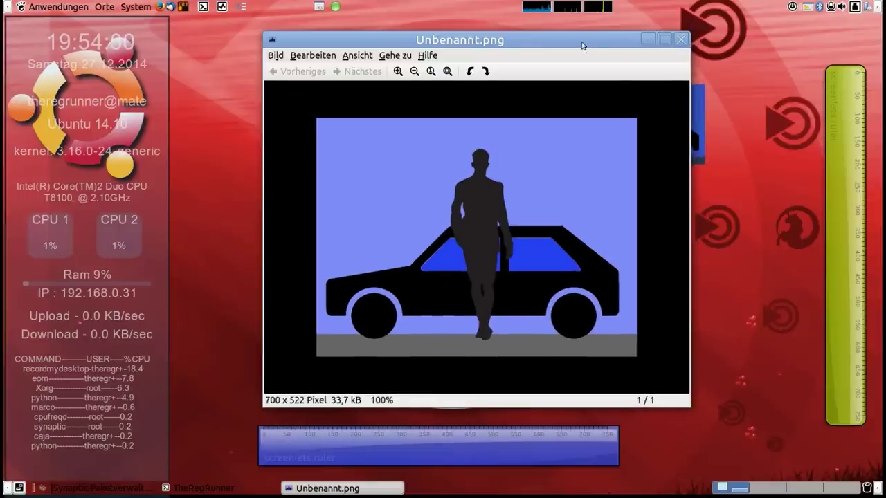
{"action": "left_click_drag", "start_coordinate": [582, 45], "coordinate": [571, 42]}
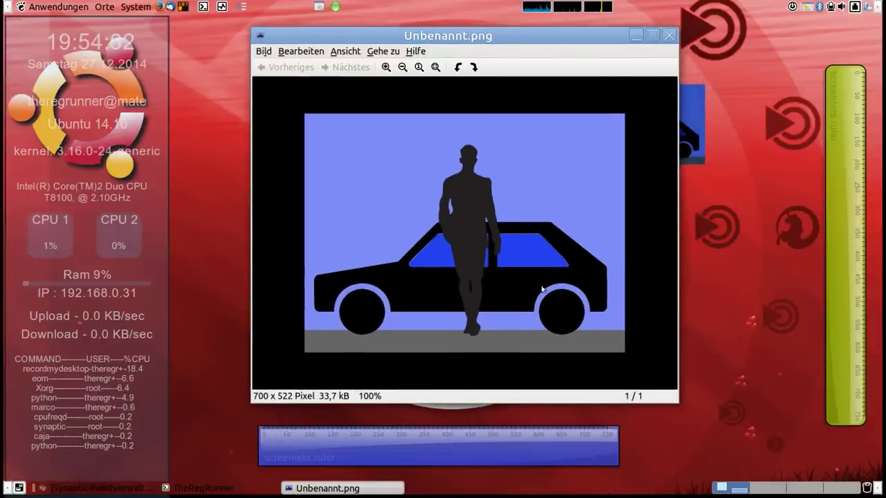
Hold the green ruler against the car and figure in Unbenannt.png at several zoom levels, then close the picture
{"action": "left_click_drag", "start_coordinate": [836, 172], "coordinate": [507, 322]}
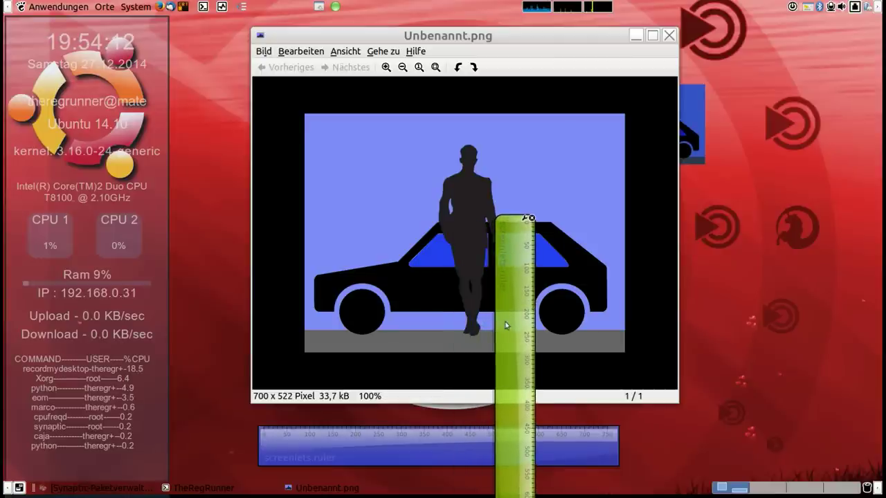
{"action": "scroll", "coordinate": [610, 262], "scroll_direction": "down", "scroll_amount": 1}
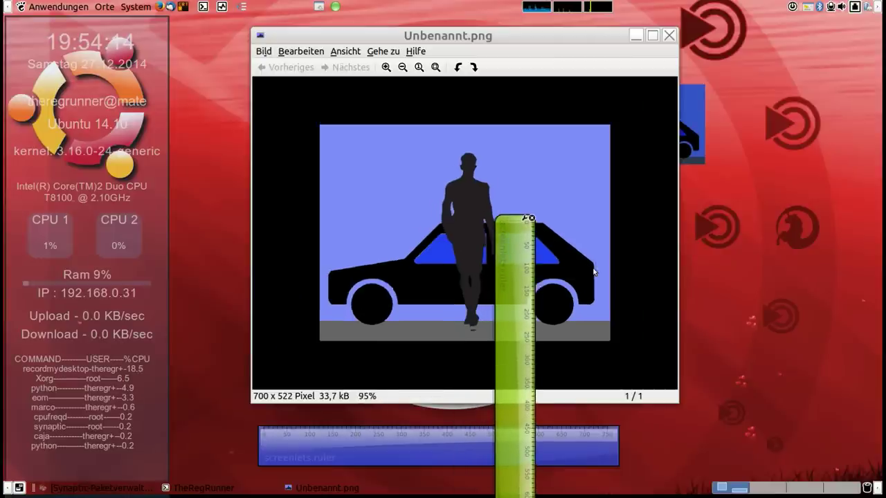
{"action": "scroll", "coordinate": [594, 272], "scroll_direction": "down", "scroll_amount": 4}
{"action": "scroll", "coordinate": [559, 248], "scroll_direction": "down", "scroll_amount": 1}
{"action": "left_click_drag", "start_coordinate": [527, 285], "coordinate": [494, 294]}
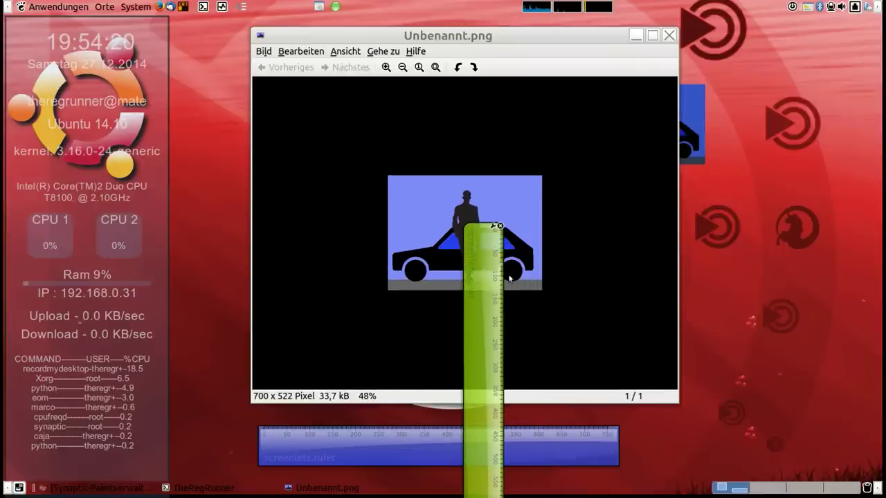
{"action": "scroll", "coordinate": [510, 279], "scroll_direction": "up", "scroll_amount": 1}
{"action": "left_click_drag", "start_coordinate": [499, 284], "coordinate": [450, 238]}
{"action": "scroll", "coordinate": [561, 221], "scroll_direction": "up", "scroll_amount": 10}
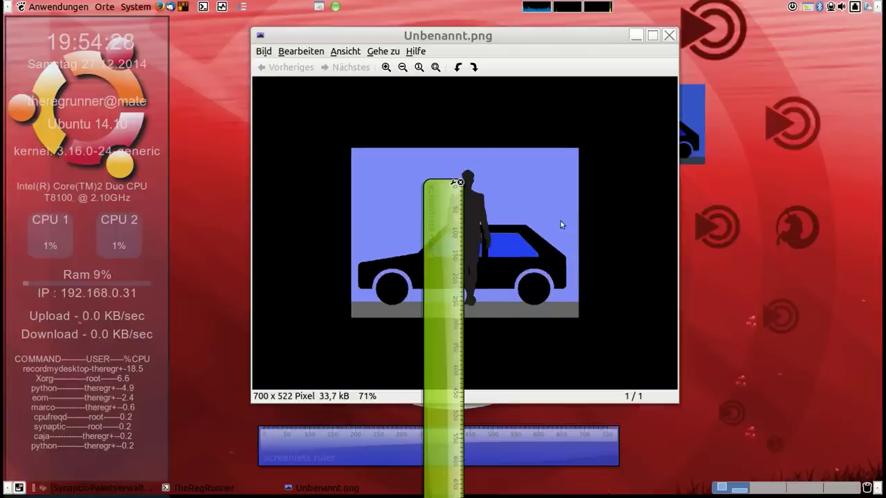
{"action": "left_click", "coordinate": [670, 34]}
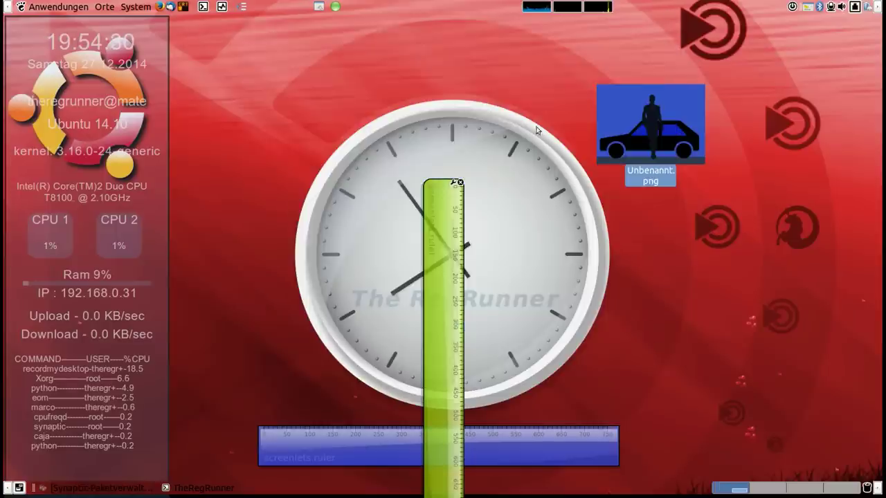
Return the green ruler to the desktop's outer edge beside the clock and nudge the blue ruler slightly sideways
{"action": "left_click_drag", "start_coordinate": [439, 237], "coordinate": [838, 115]}
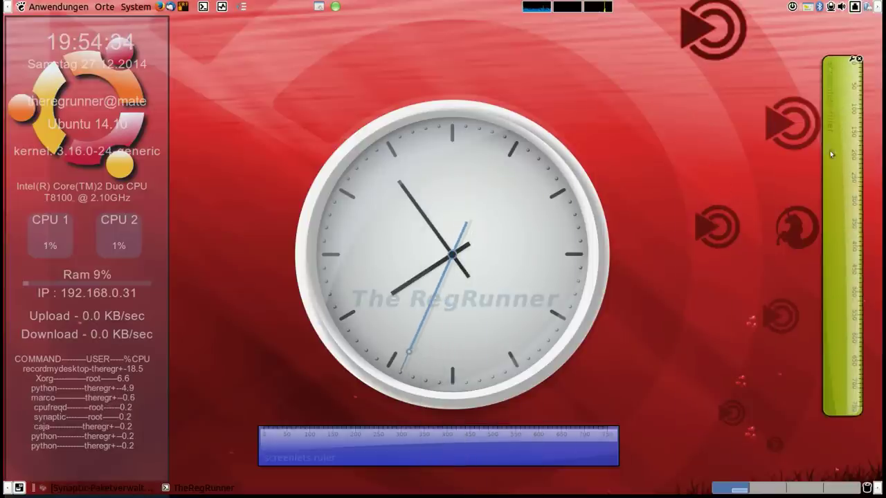
{"action": "mouse_move", "coordinate": [839, 159]}
{"action": "left_mouse_down"}
{"action": "mouse_move", "coordinate": [843, 170]}
{"action": "mouse_move", "coordinate": [844, 161]}
{"action": "left_mouse_up"}
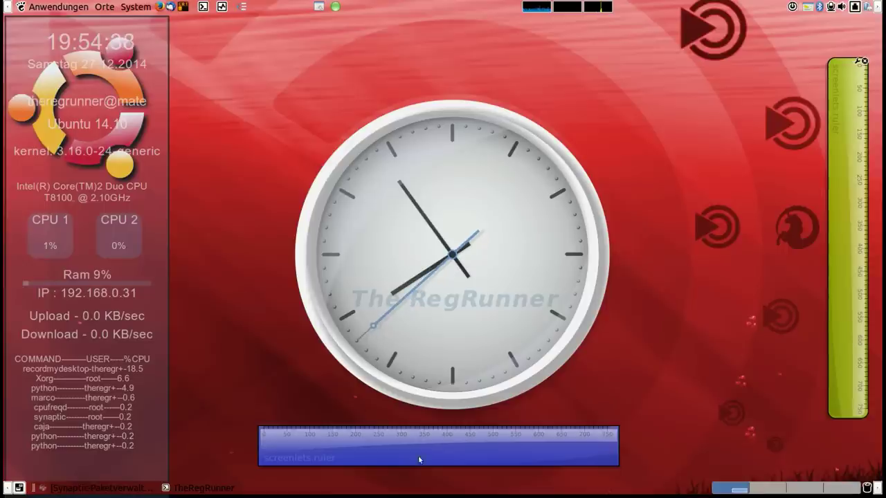
{"action": "mouse_move", "coordinate": [428, 441]}
{"action": "left_mouse_down"}
{"action": "mouse_move", "coordinate": [428, 450]}
{"action": "mouse_move", "coordinate": [436, 444]}
{"action": "left_mouse_up"}
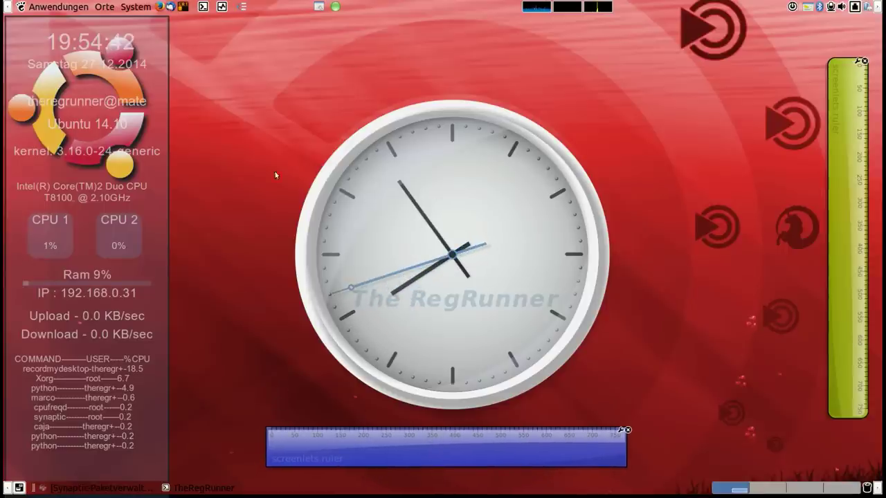
Open the system monitor widget's properties and review its themes and basic Screenlet settings
{"action": "right_click", "coordinate": [99, 40]}
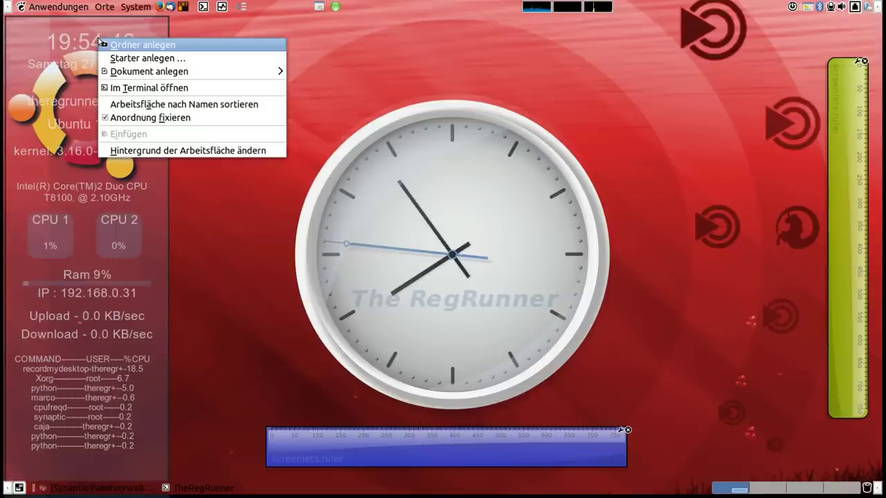
{"action": "left_click", "coordinate": [45, 34]}
{"action": "right_click", "coordinate": [48, 36]}
{"action": "mouse_move", "coordinate": [49, 39]}
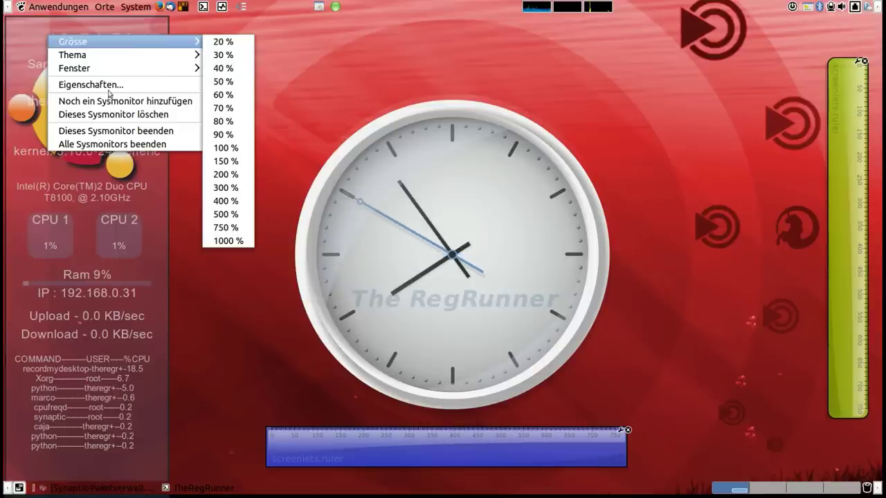
{"action": "mouse_move", "coordinate": [92, 71]}
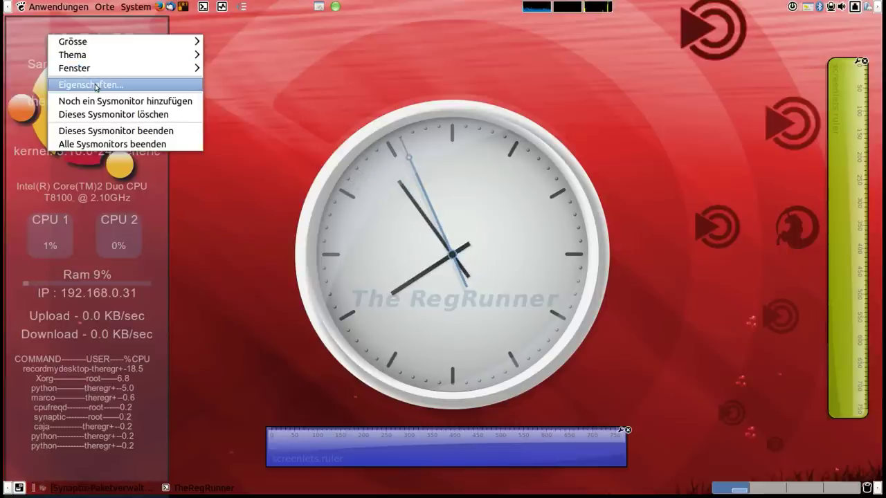
{"action": "left_click", "coordinate": [95, 83]}
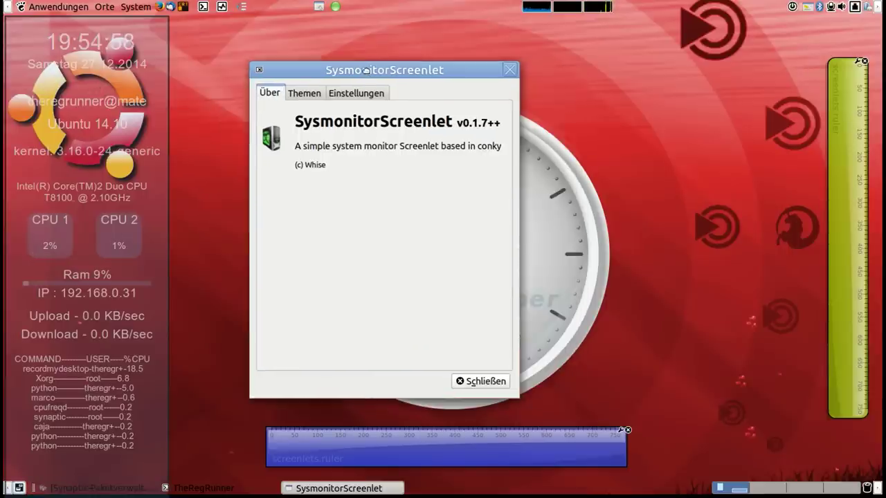
{"action": "left_click", "coordinate": [301, 98]}
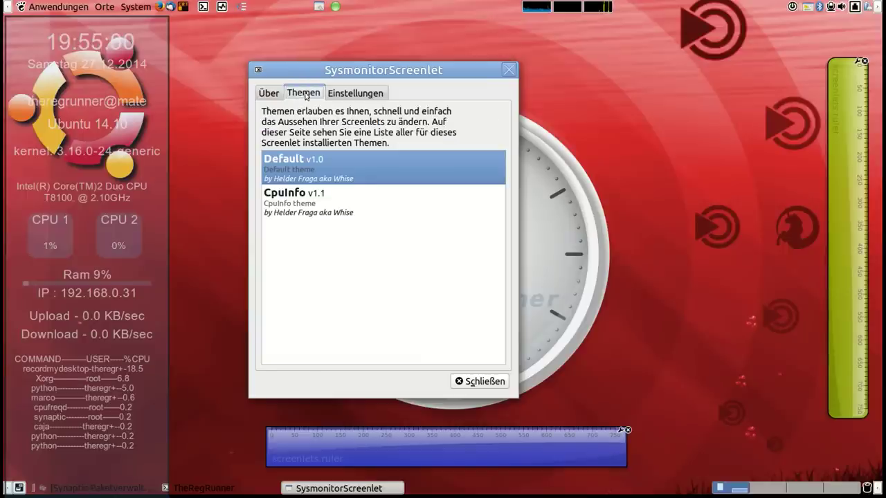
{"action": "left_click", "coordinate": [335, 97]}
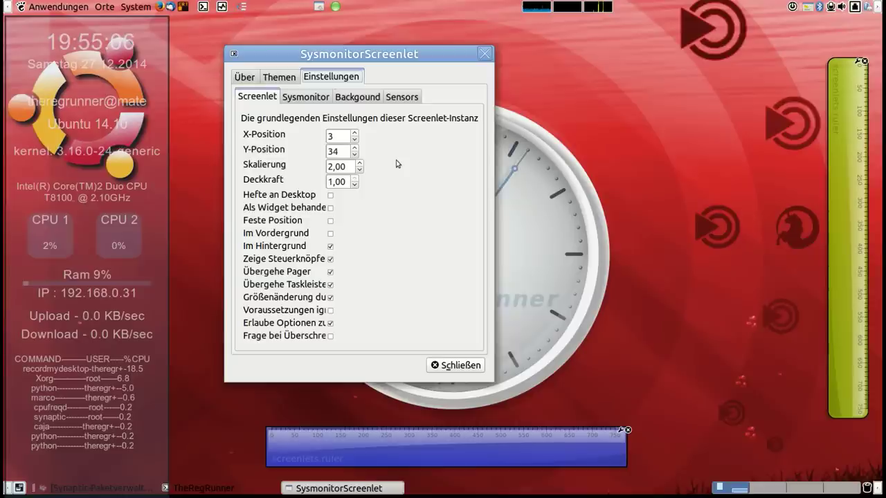
Set the system monitor widget's X-Position to 5
{"action": "scroll", "coordinate": [353, 136], "scroll_direction": "up", "scroll_amount": 7}
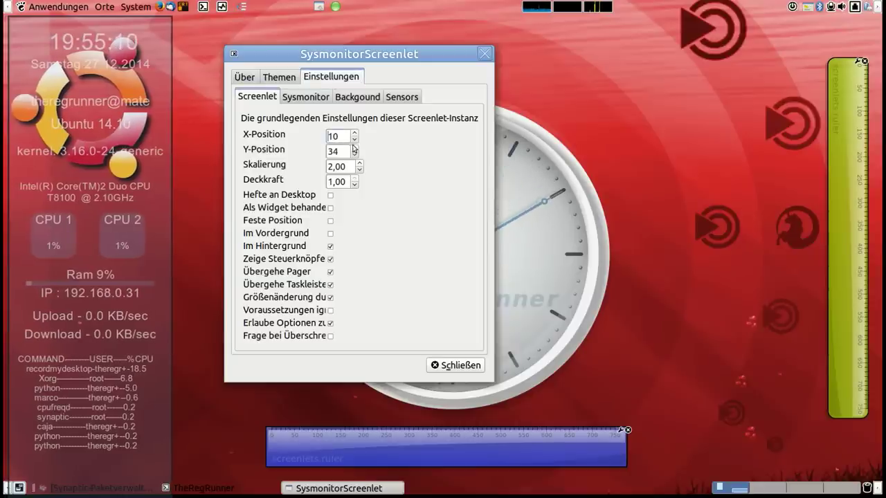
{"action": "scroll", "coordinate": [354, 145], "scroll_direction": "down", "scroll_amount": 5}
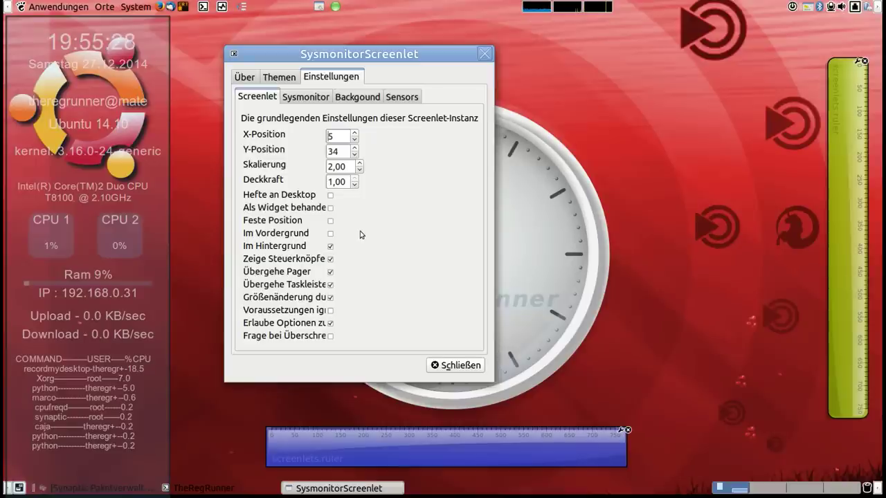
Check the Sysmonitor options, try a lower opacity (Deckkraft) for the widget, and restore it to 1,00
{"action": "left_click", "coordinate": [307, 97]}
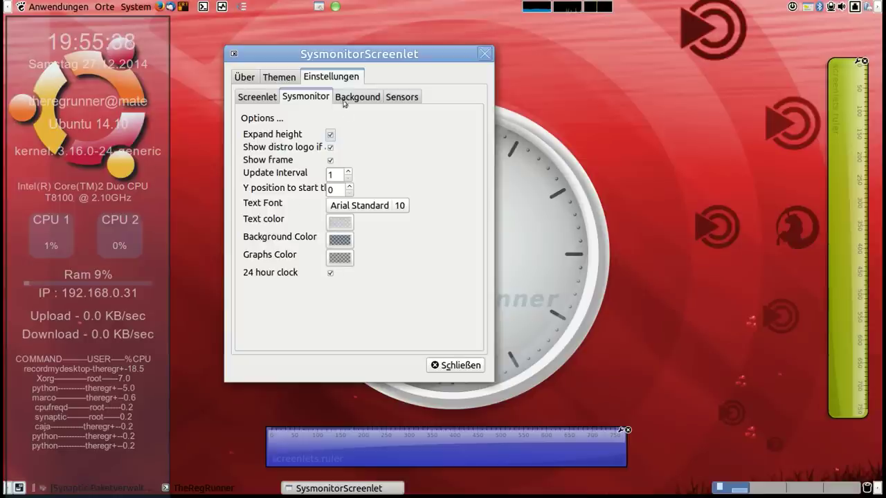
{"action": "left_click", "coordinate": [270, 98]}
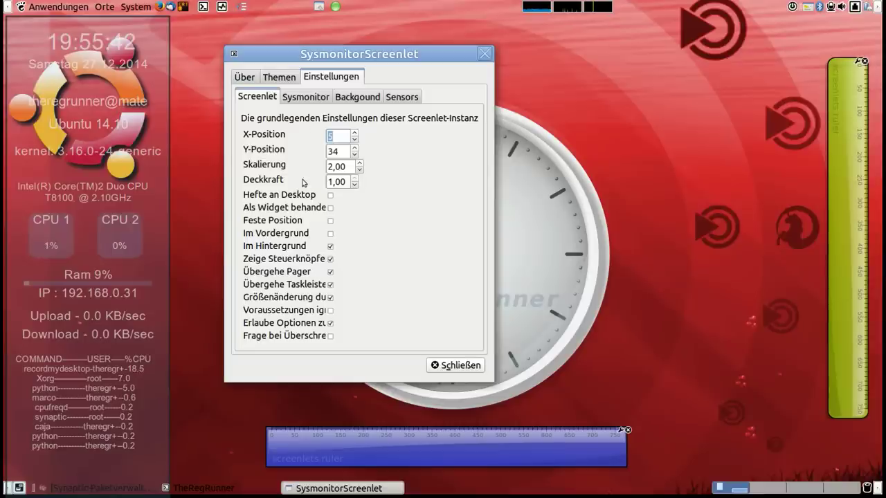
{"action": "scroll", "coordinate": [354, 185], "scroll_direction": "down", "scroll_amount": 7}
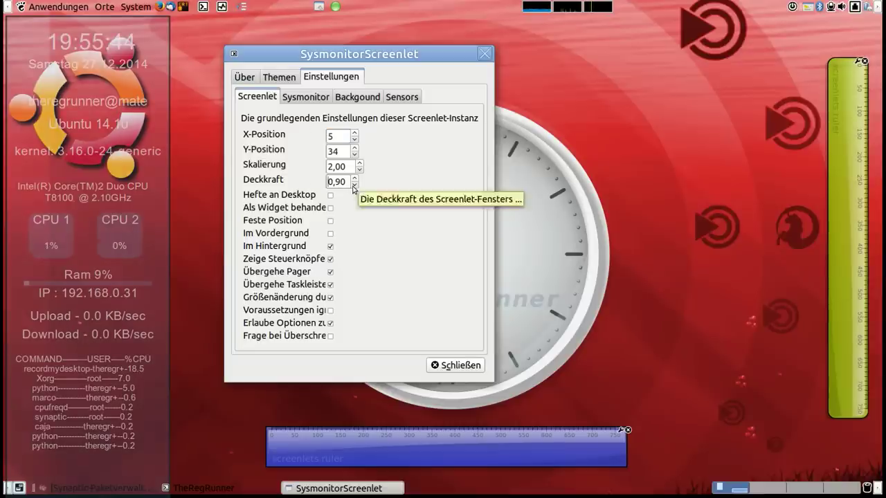
{"action": "scroll", "coordinate": [353, 182], "scroll_direction": "up", "scroll_amount": 7}
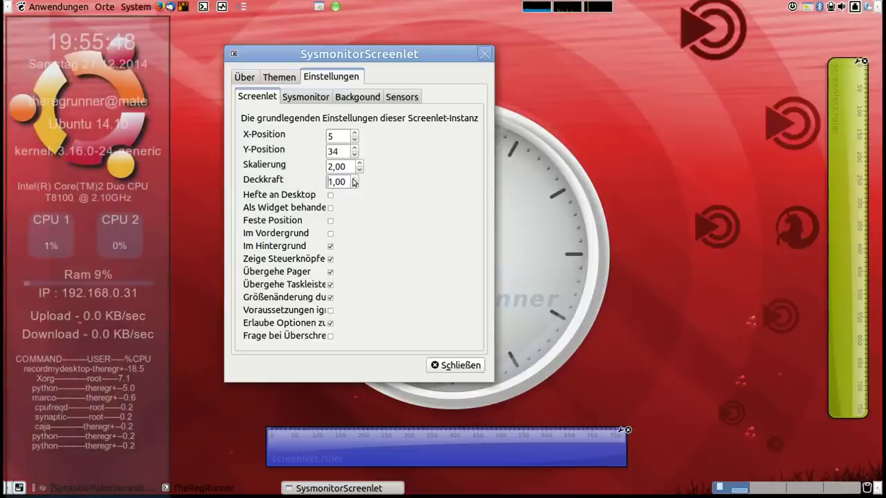
Look at the widget's background options, try hiding the distro logo, and turn it back on
{"action": "left_click", "coordinate": [344, 99]}
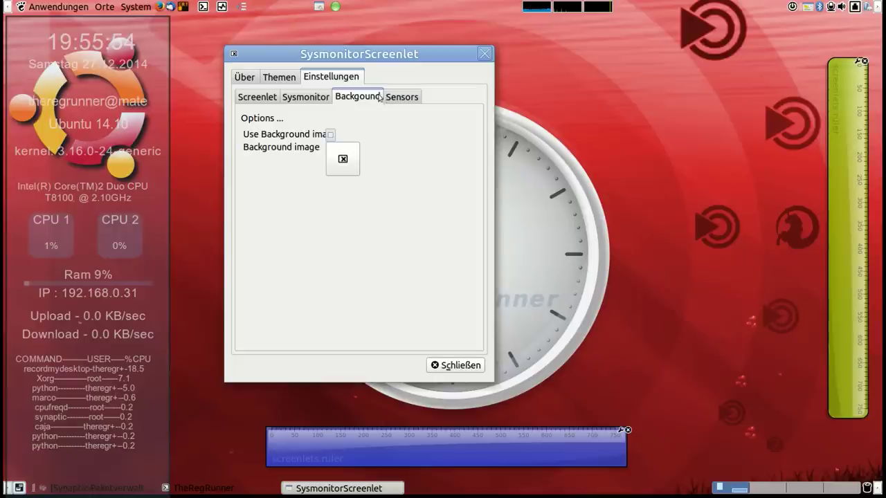
{"action": "left_click", "coordinate": [320, 100]}
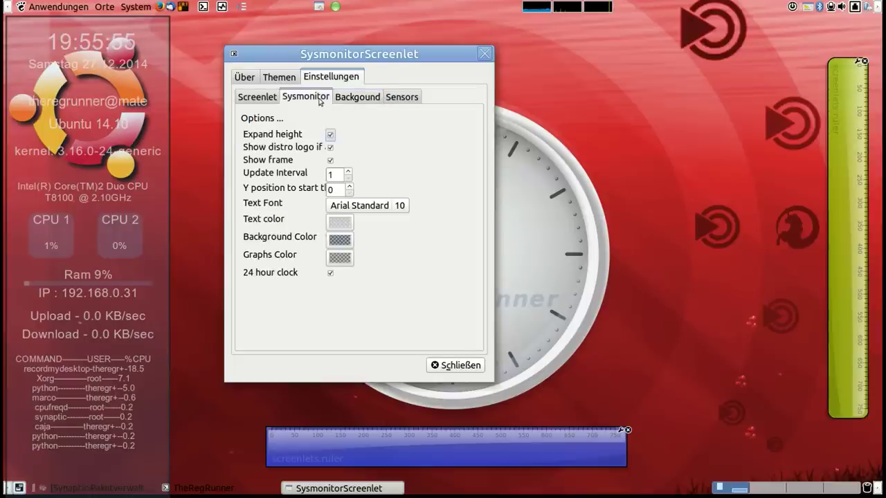
{"action": "left_click", "coordinate": [330, 148]}
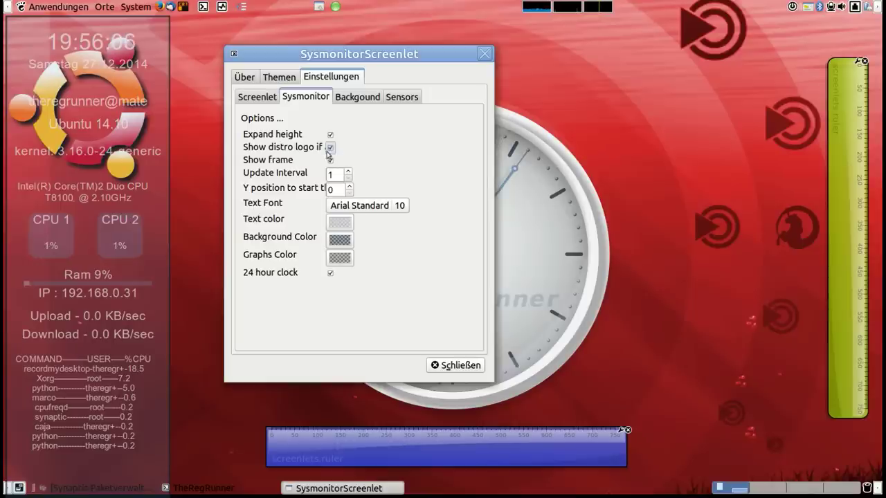
{"action": "left_click", "coordinate": [332, 149]}
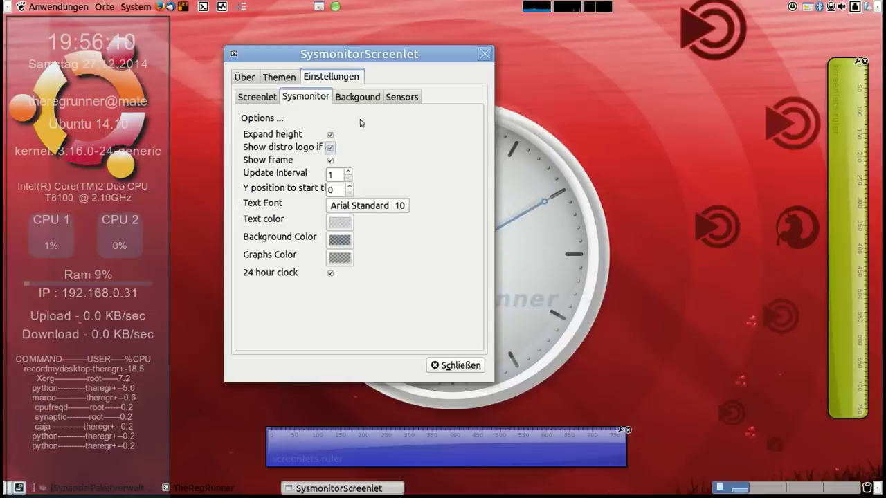
Review the system monitor's background and sensor options, toggle Show Ip off and on again, and close the properties
{"action": "left_click", "coordinate": [357, 97]}
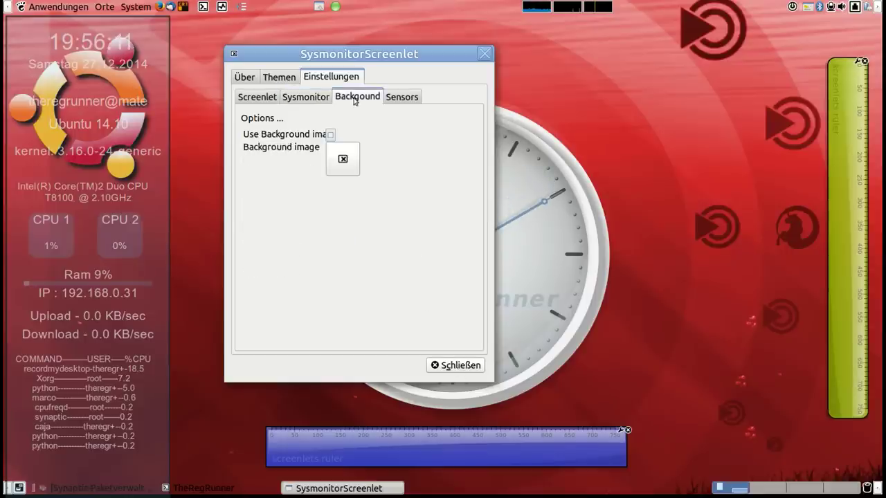
{"action": "left_click", "coordinate": [397, 99]}
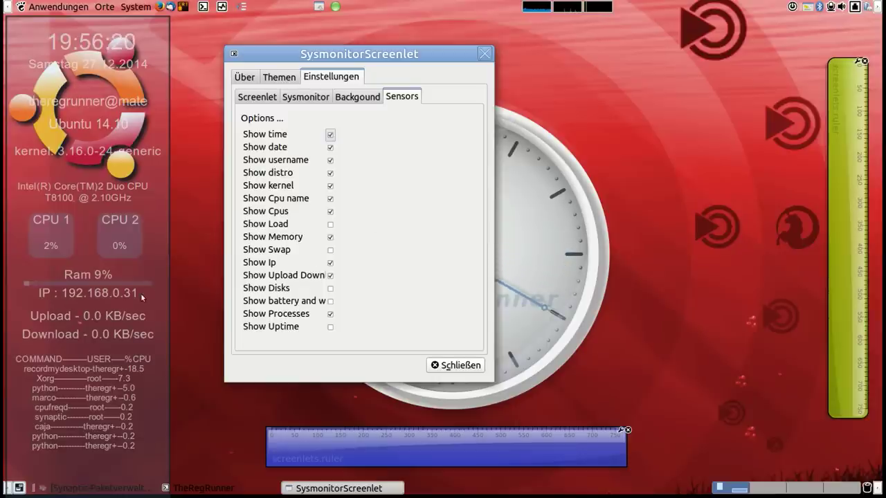
{"action": "left_click", "coordinate": [331, 264]}
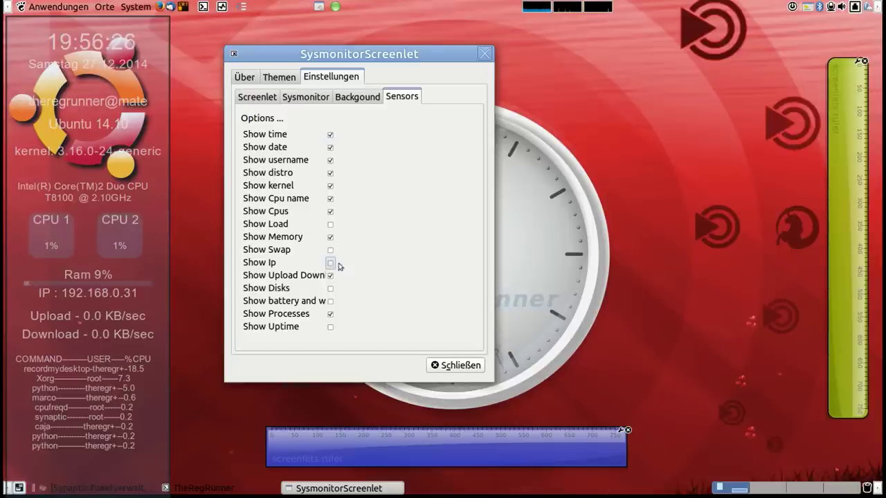
{"action": "left_click", "coordinate": [330, 264]}
{"action": "left_click", "coordinate": [452, 367]}
Open Screenlets Verwaltung to look over the available screenlets and close it again
{"action": "left_click", "coordinate": [807, 7]}
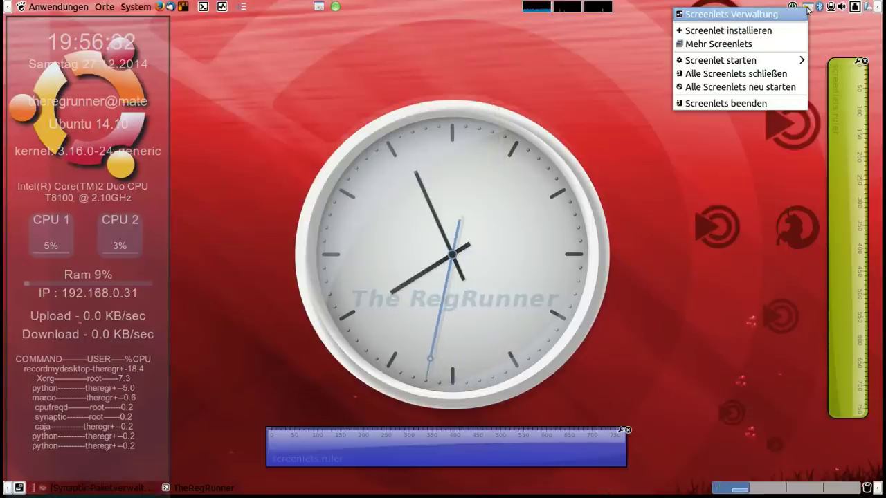
{"action": "left_click", "coordinate": [773, 17]}
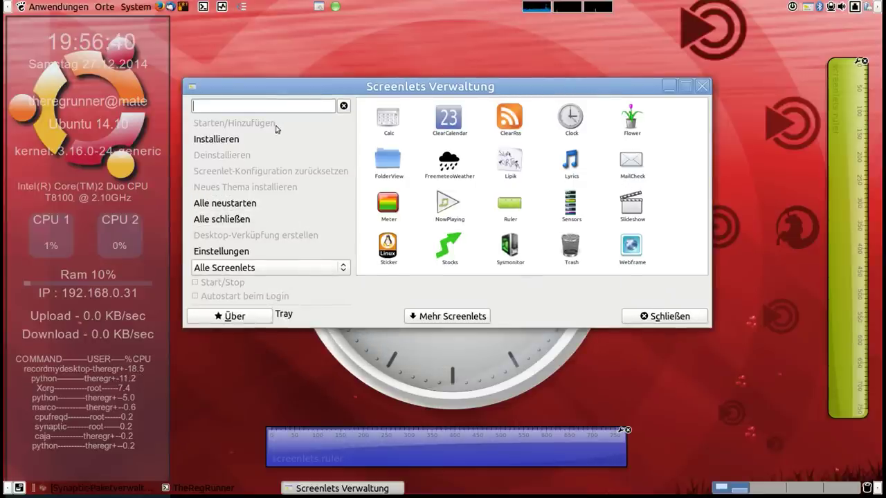
{"action": "left_click", "coordinate": [702, 87]}
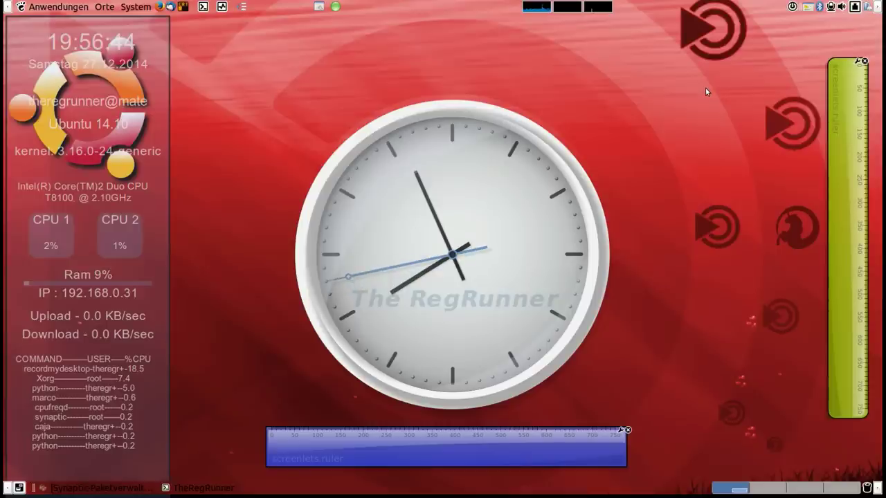
Nudge the blue ruler slightly beneath the clock and briefly check the clock widget's available commands
{"action": "mouse_move", "coordinate": [478, 445]}
{"action": "left_mouse_down"}
{"action": "mouse_move", "coordinate": [476, 455]}
{"action": "mouse_move", "coordinate": [480, 447]}
{"action": "left_mouse_up"}
{"action": "right_click", "coordinate": [483, 202]}
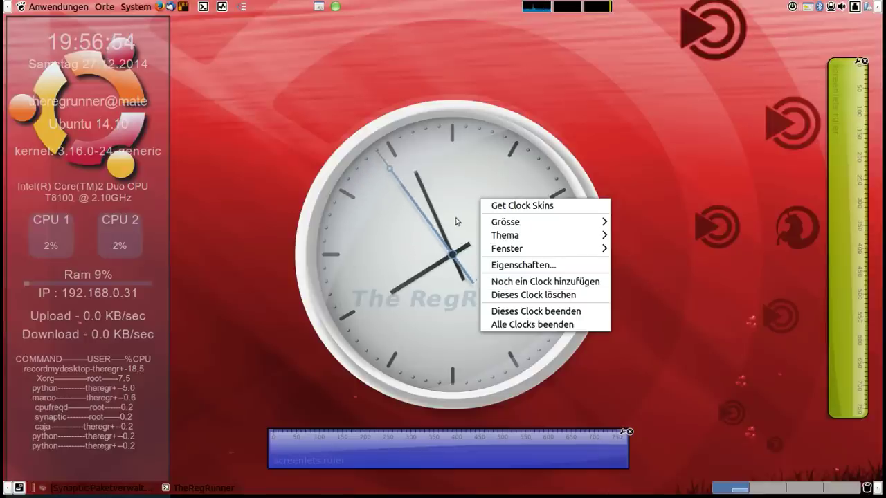
{"action": "left_click", "coordinate": [397, 337]}
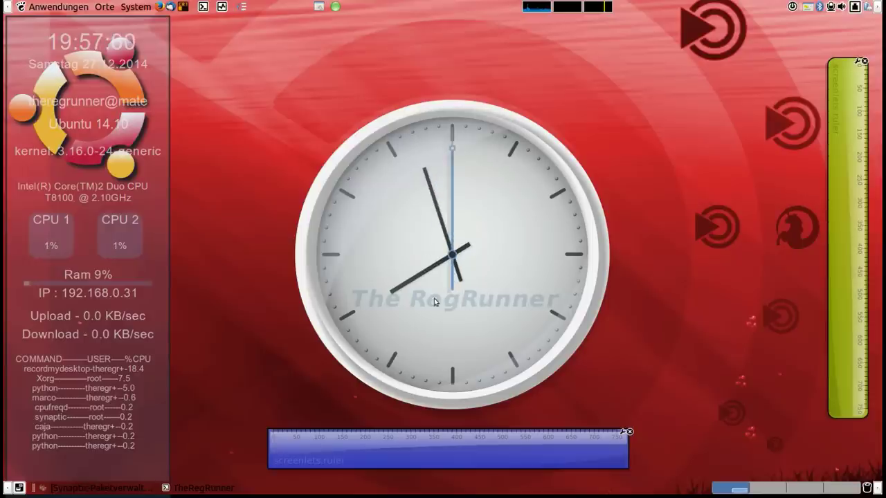
Open the clock widget's properties, review its Screenlet and Zifferblatt settings, and close them
{"action": "right_click", "coordinate": [480, 264]}
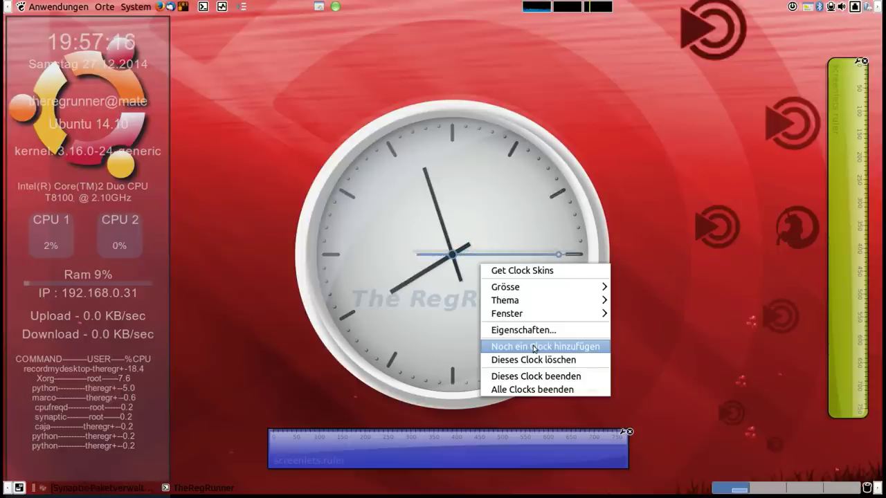
{"action": "mouse_move", "coordinate": [539, 319]}
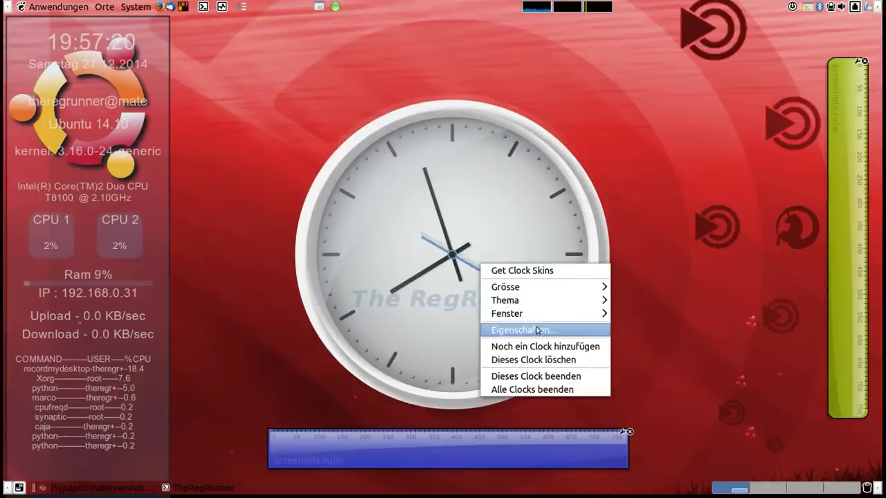
{"action": "left_click", "coordinate": [538, 330]}
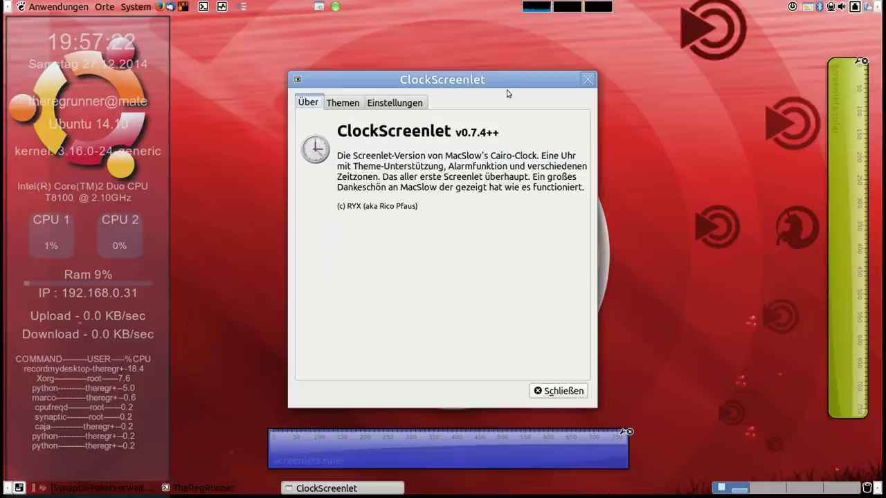
{"action": "left_click", "coordinate": [420, 92]}
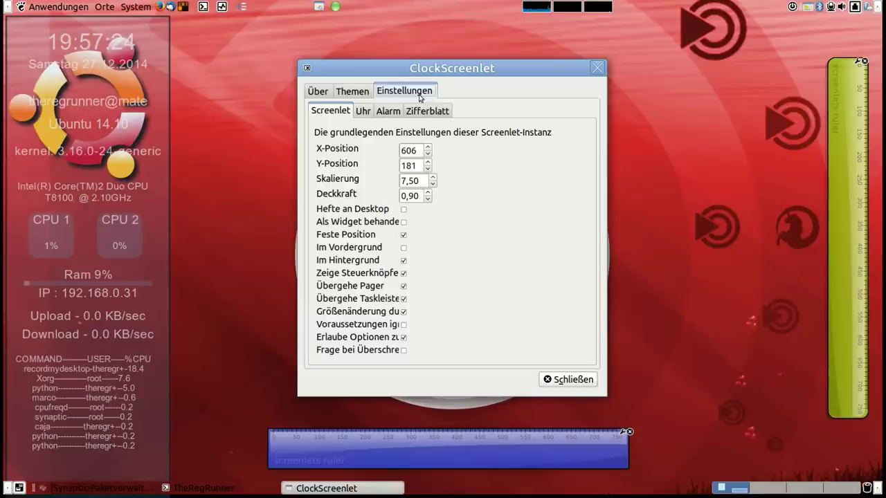
{"action": "left_click", "coordinate": [409, 112]}
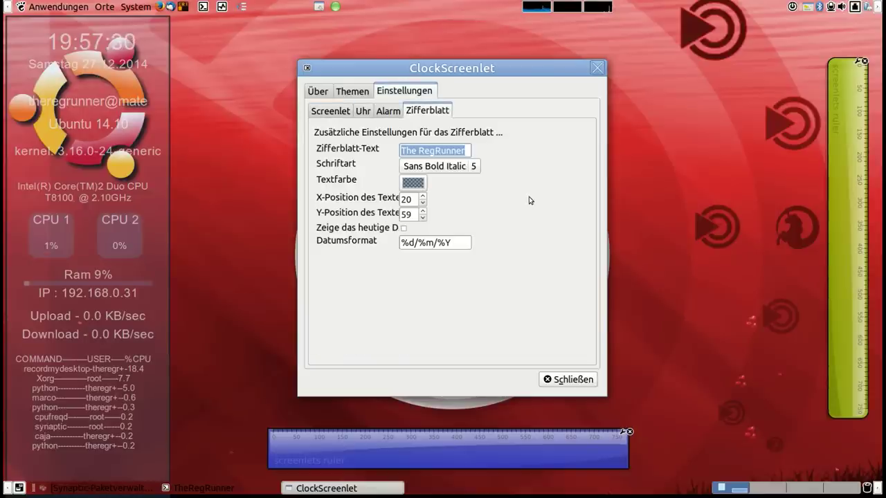
{"action": "left_click", "coordinate": [571, 380]}
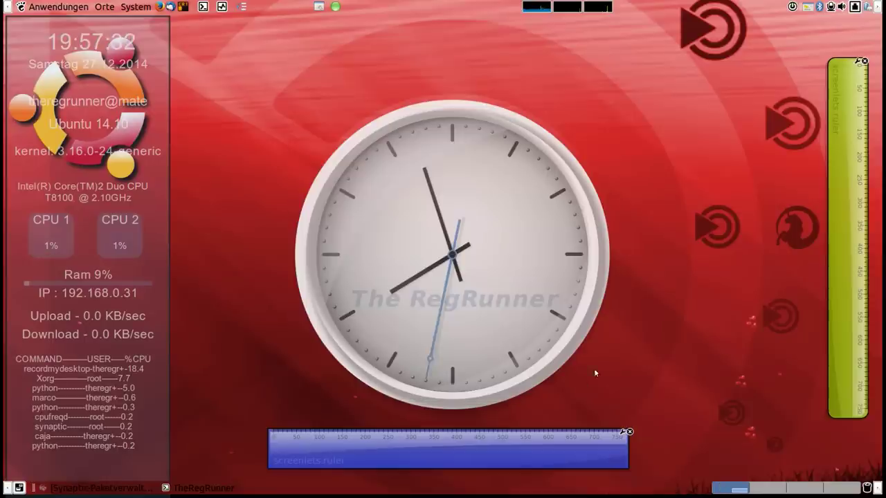
Bring up the Synaptic package manager and close it
{"action": "left_click", "coordinate": [88, 490]}
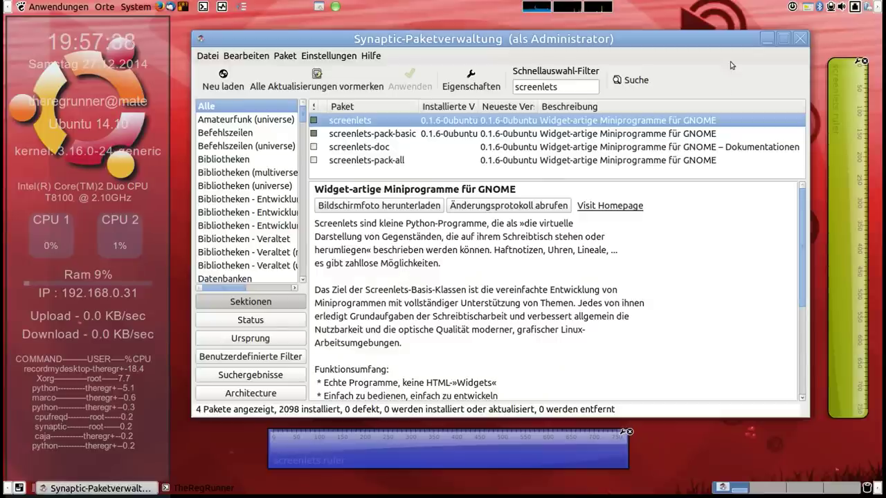
{"action": "left_click", "coordinate": [800, 39]}
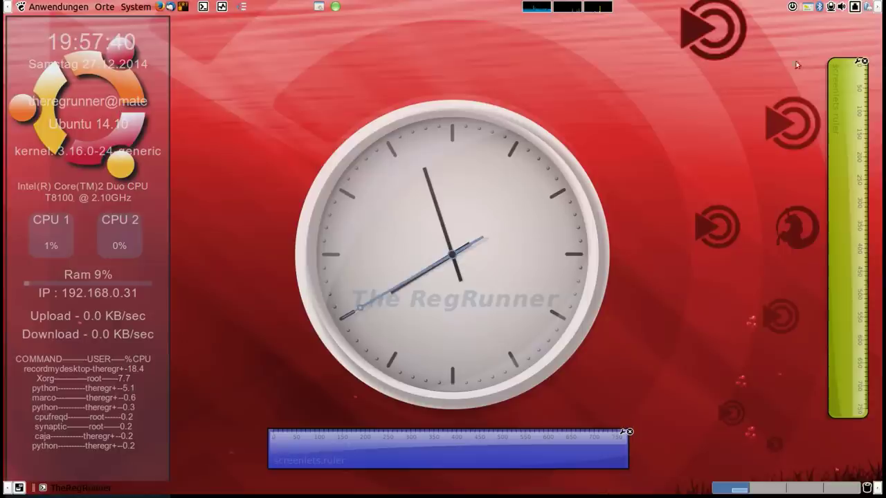
Pull the Unbenannt.png picture icon out from behind the clock and delete it from the desktop
{"action": "left_click_drag", "start_coordinate": [633, 196], "coordinate": [716, 150]}
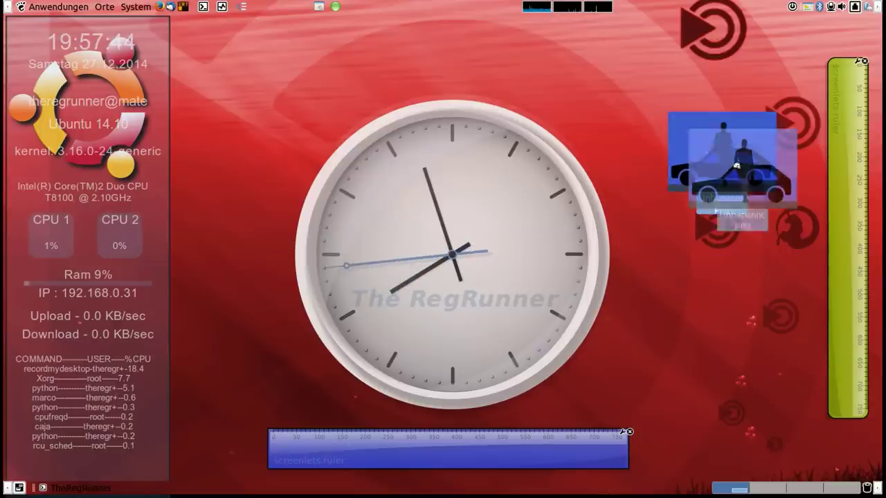
{"action": "key", "text": "Delete"}
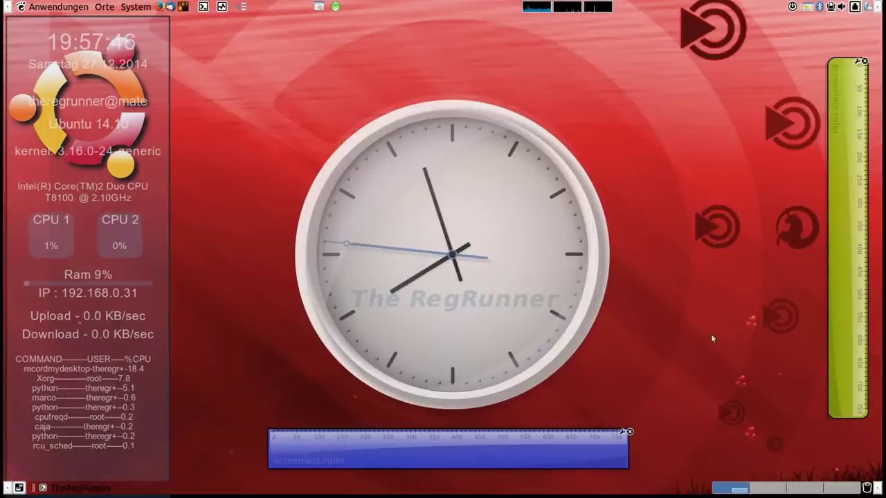